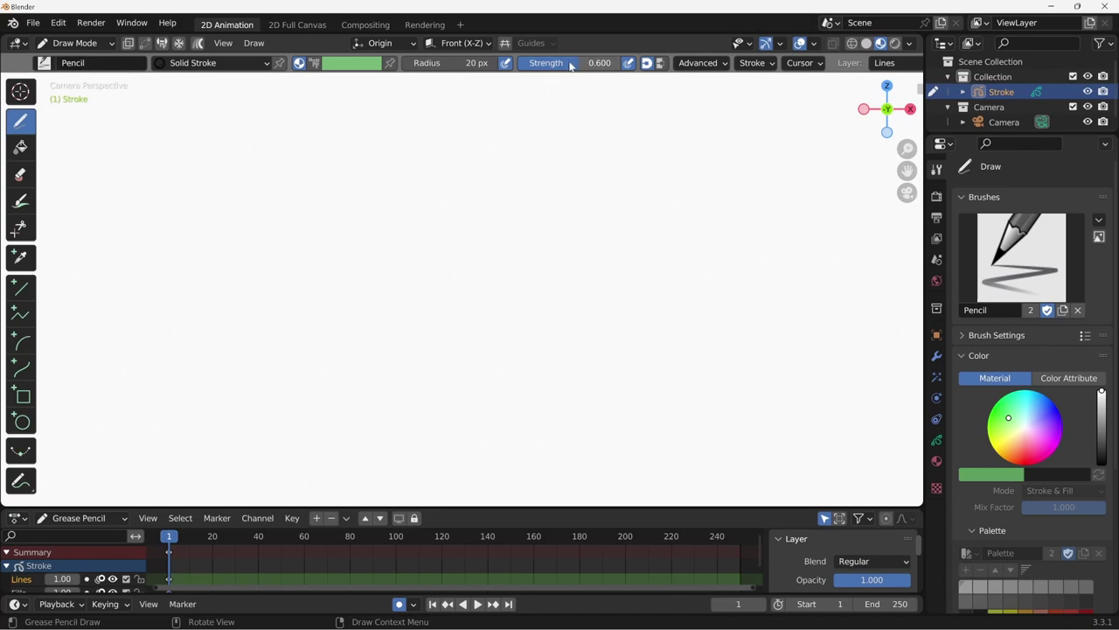
Step: Raise the Pencil strength to 1.0 and sketch a rough ball circle near the top-left of frame 1
drag(583, 69, 664, 67)
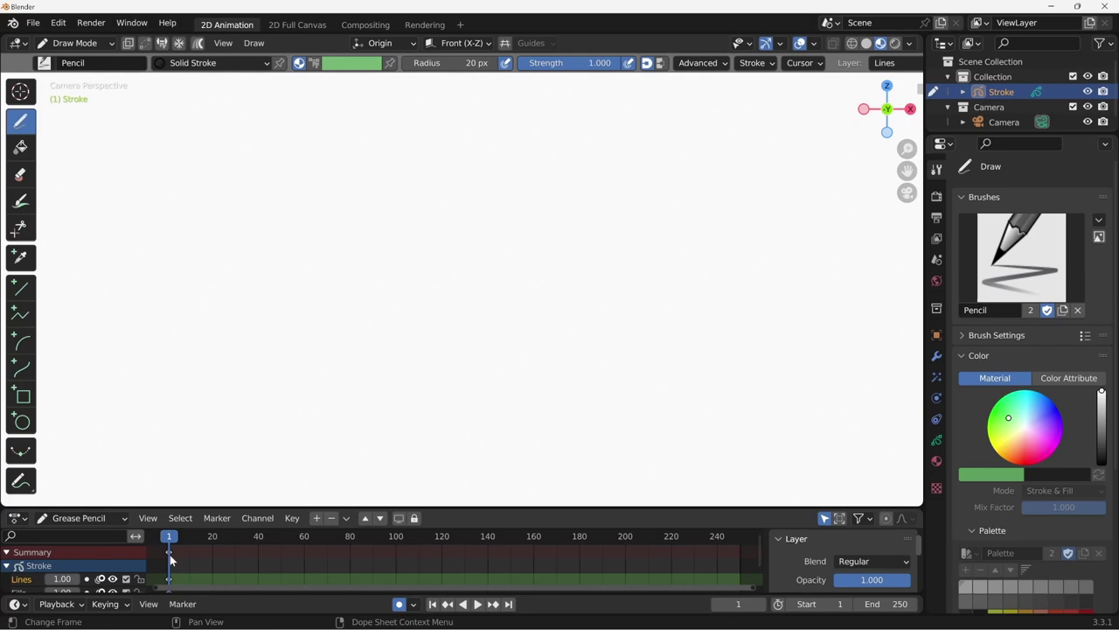
drag(179, 122, 232, 168)
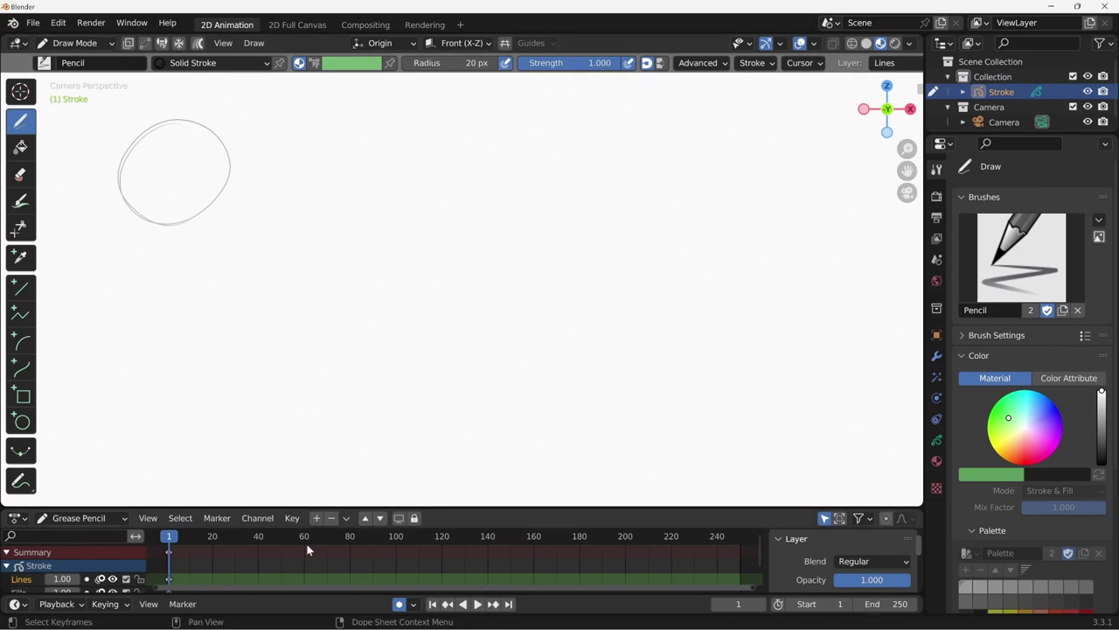
Step: Show Output Properties (24 fps, frames 1–250), scrub the timeline, and return to frame 1
click(937, 217)
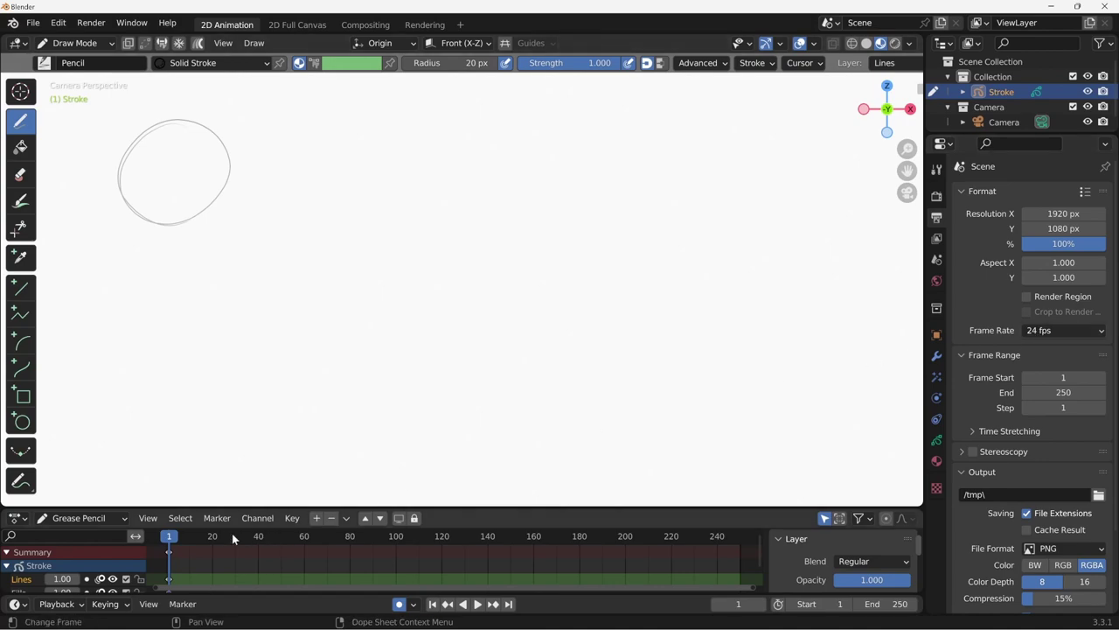
drag(168, 539, 222, 542)
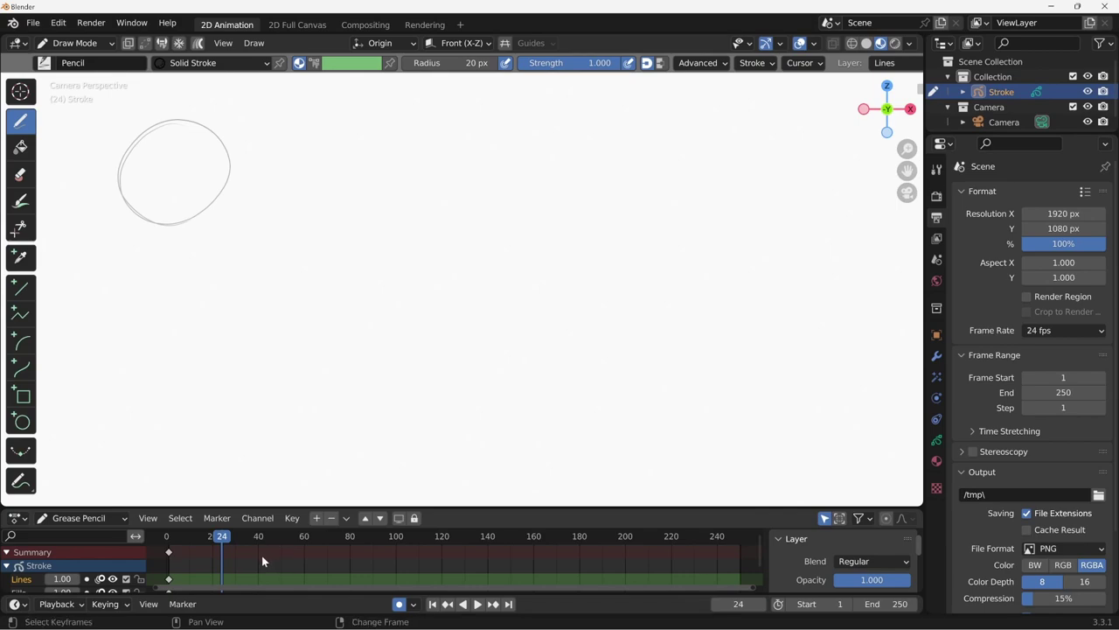
key(shift+Left)
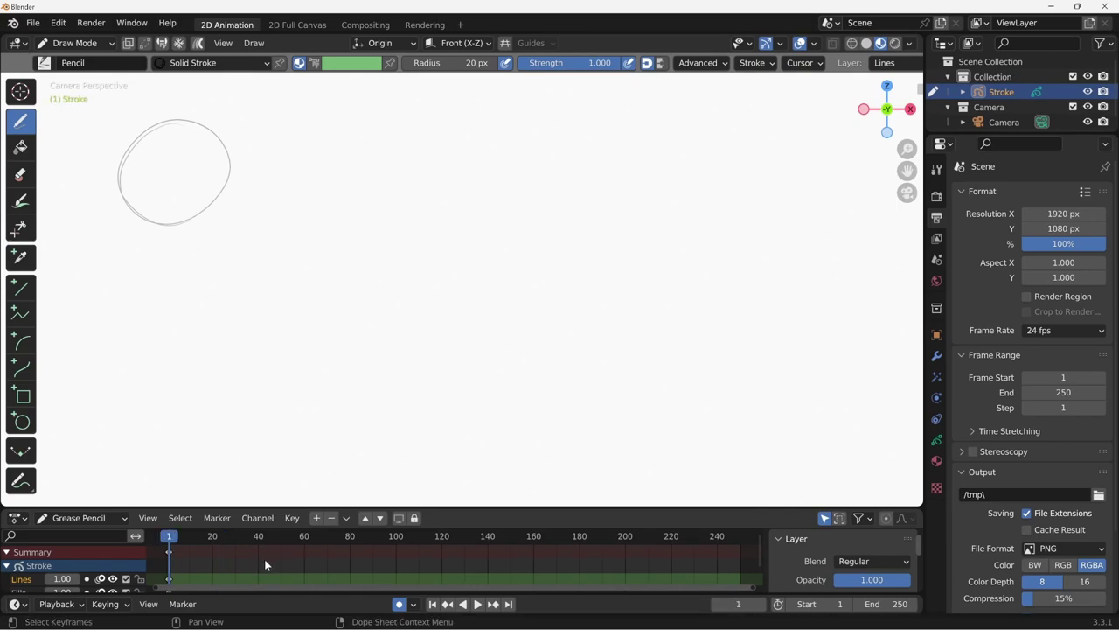
click(1060, 331)
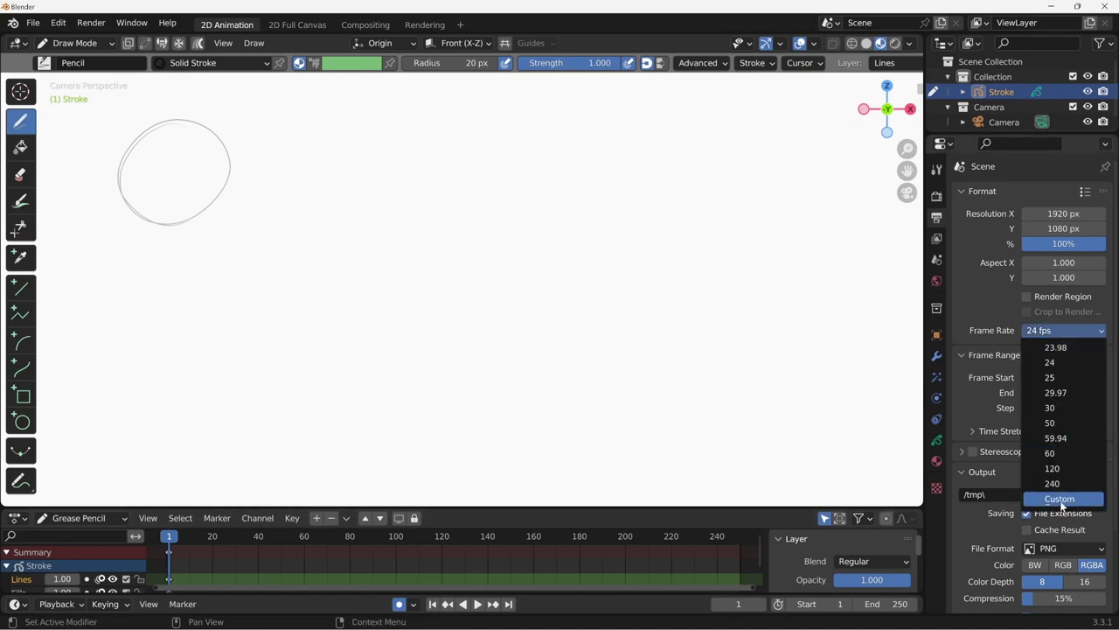
click(1061, 499)
double_click(1063, 347)
text(12)
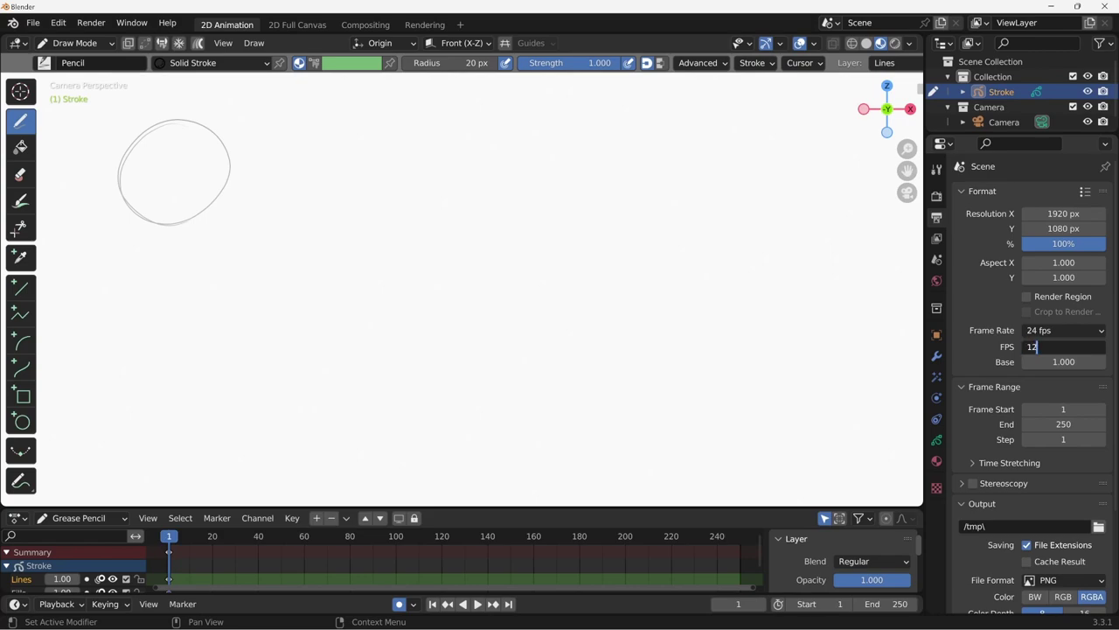
key(Return)
click(1063, 331)
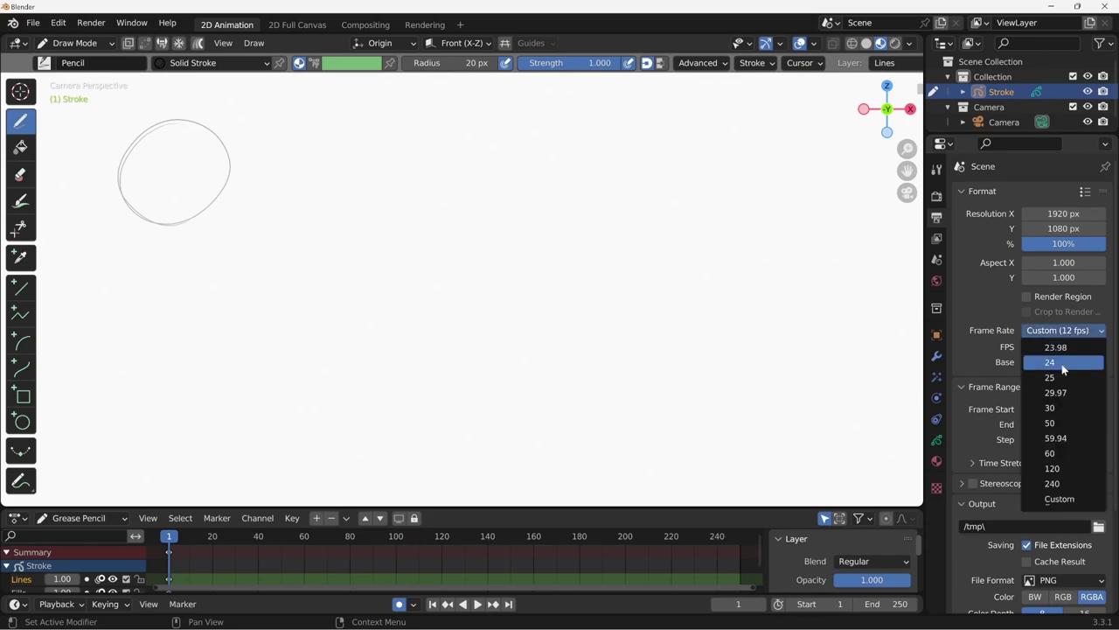
click(1062, 366)
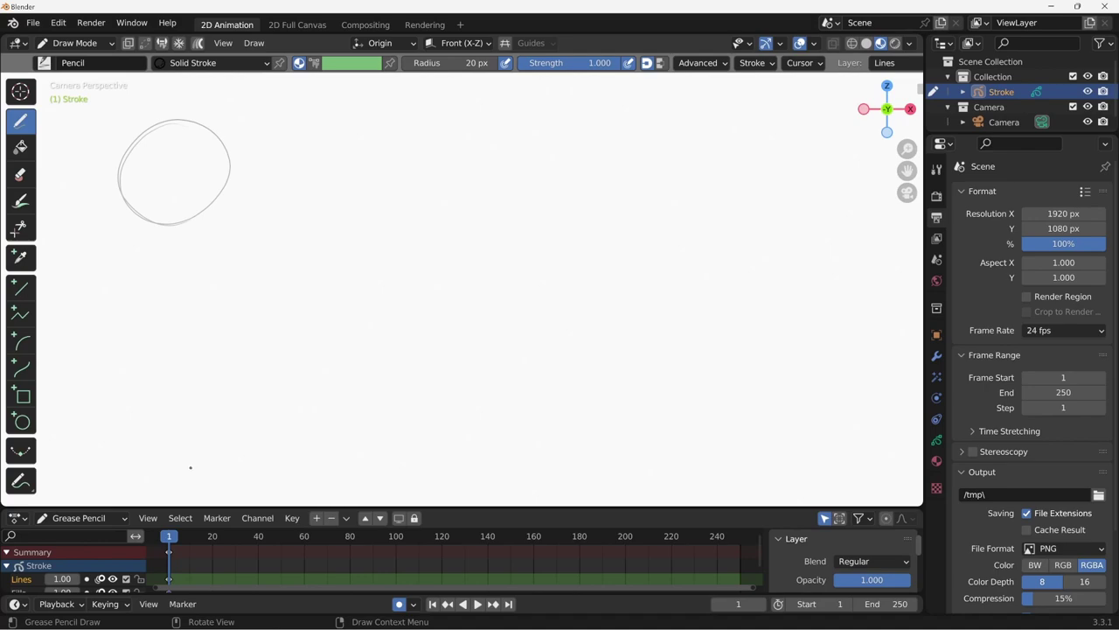
Step: Draw a horizontal ground line across the bottom of frame 1, tracing it twice
drag(119, 472, 799, 472)
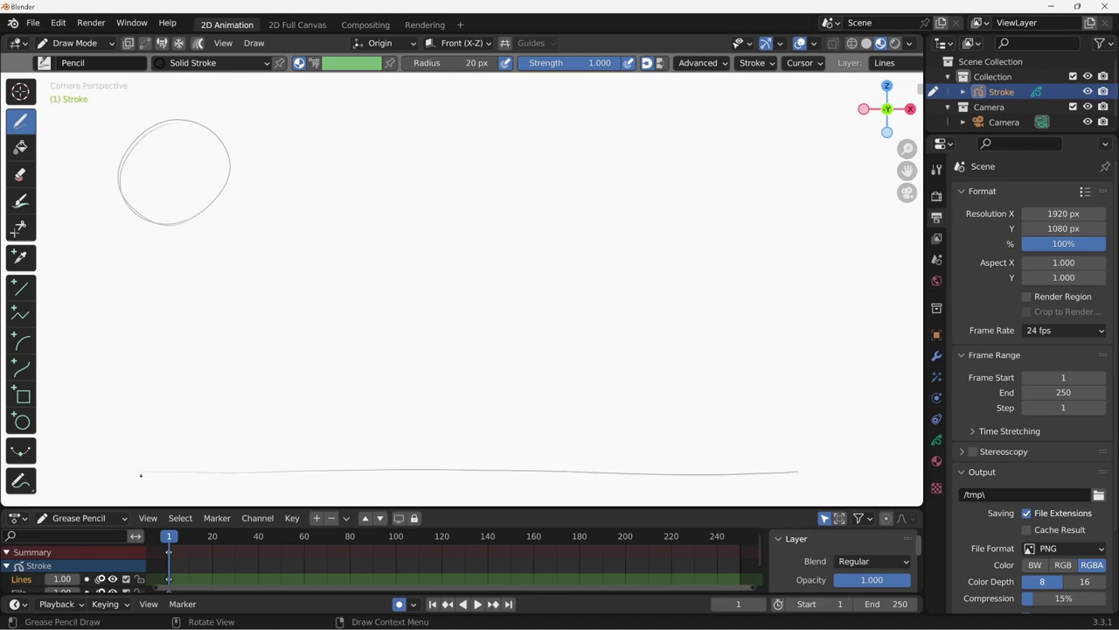
drag(141, 475, 798, 474)
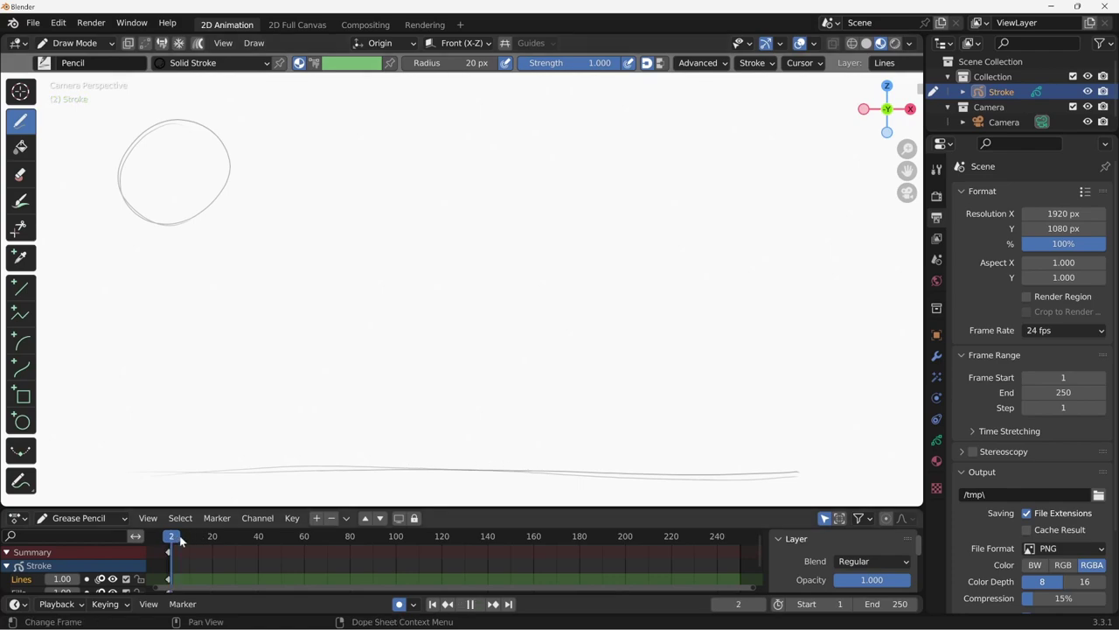
drag(180, 535, 193, 542)
key(space)
key(space)
Step: Draw a squashed ball on the ground at frame 12 and a high ball top-right at frame 23
mouse_move(221, 561)
ctrl+middle_down()
mouse_move(545, 578)
mouse_move(521, 577)
ctrl+middle_up()
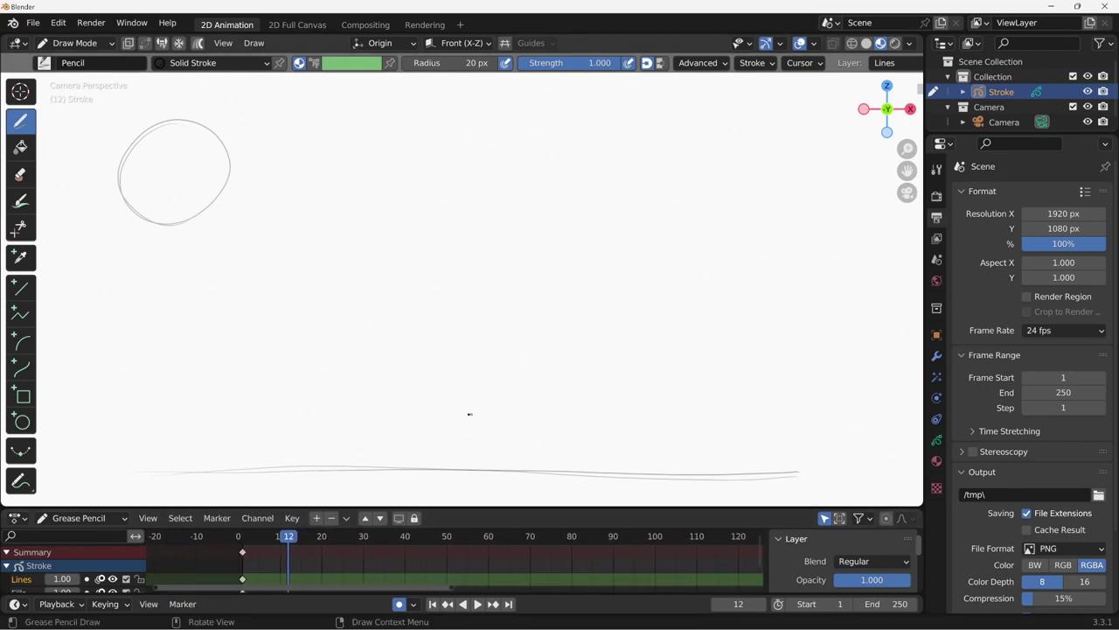
mouse_move(469, 414)
mouse_down()
mouse_move(501, 460)
mouse_move(389, 442)
mouse_up()
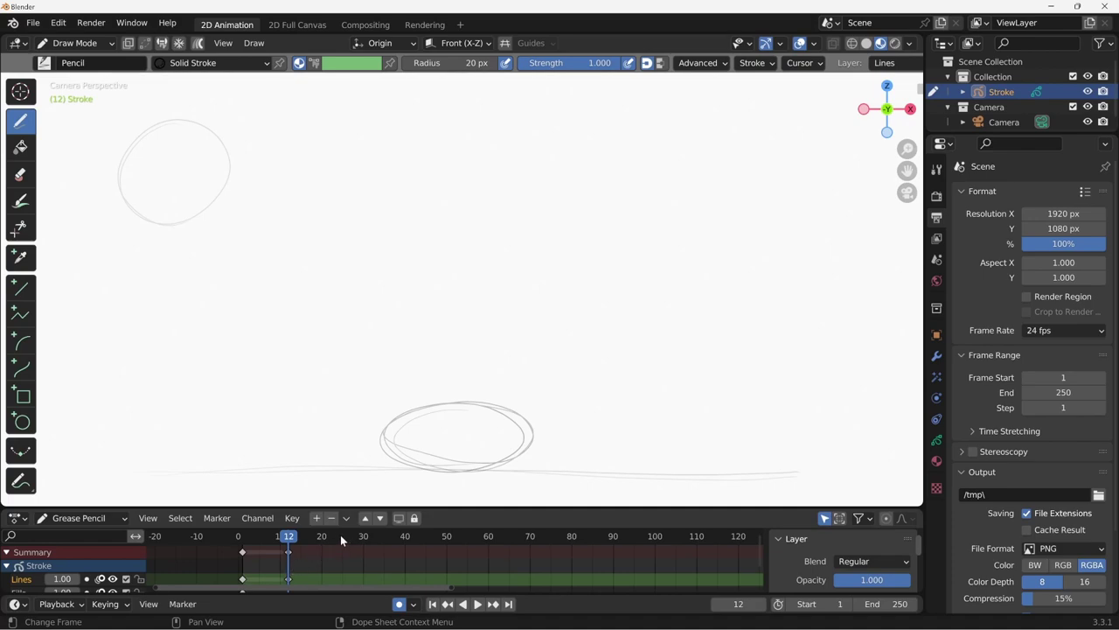
drag(321, 539, 333, 539)
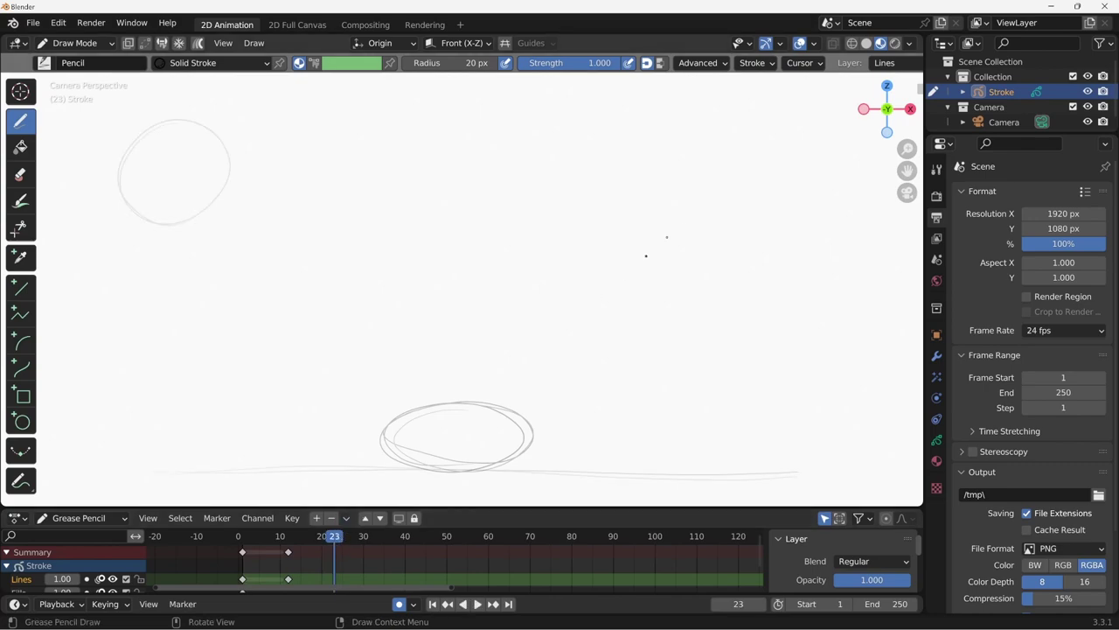
drag(755, 124, 688, 142)
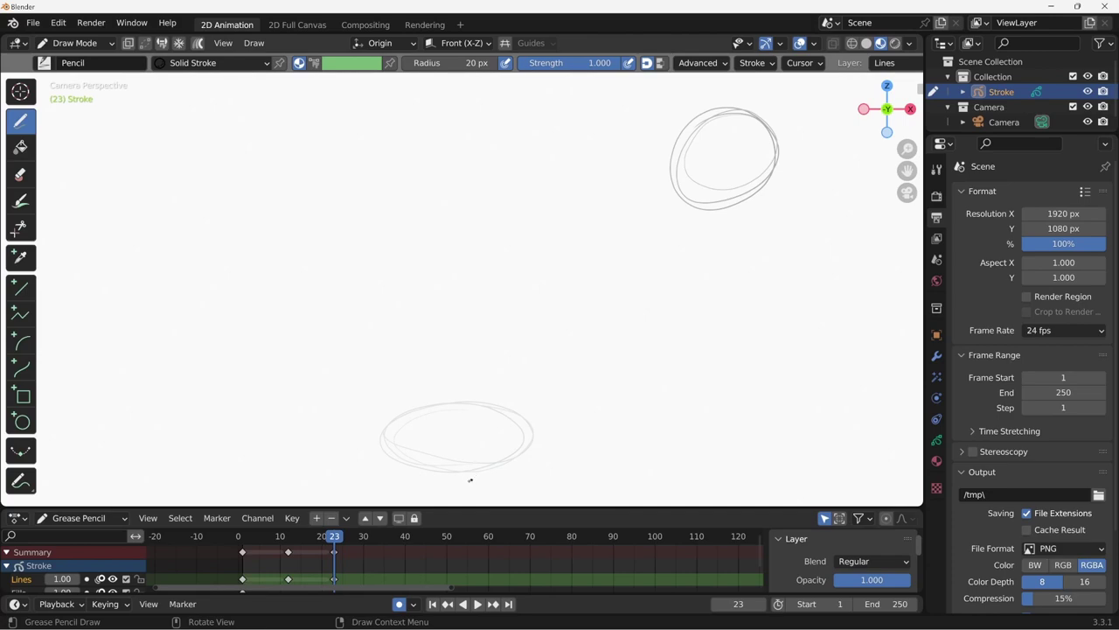
Step: Set the timeline End frame to 24 and play the 1–24 loop
key(space)
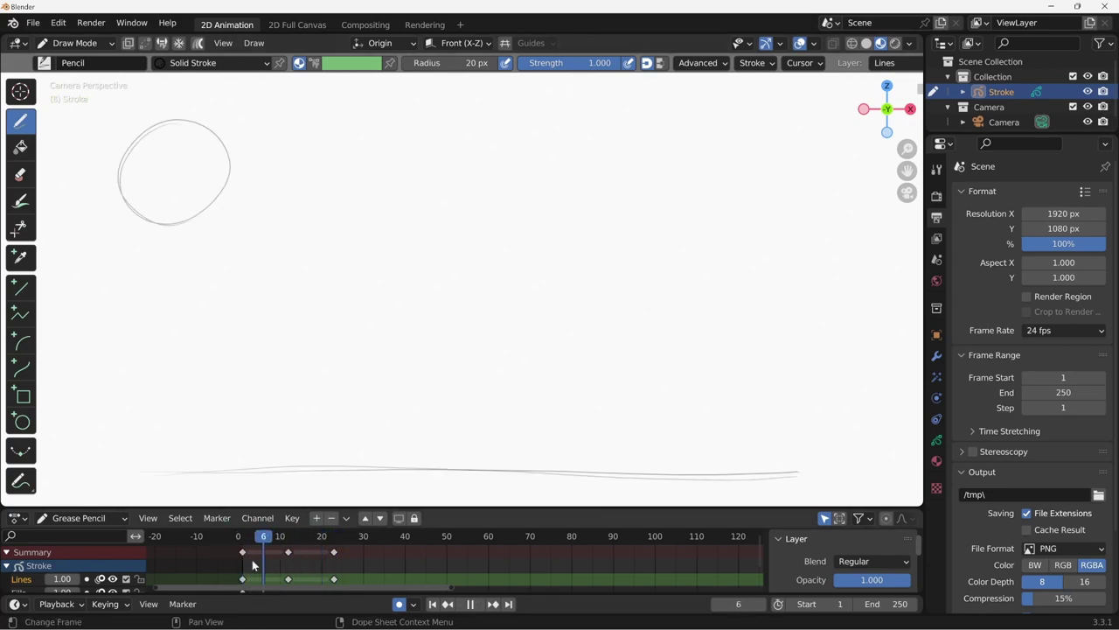
key(space)
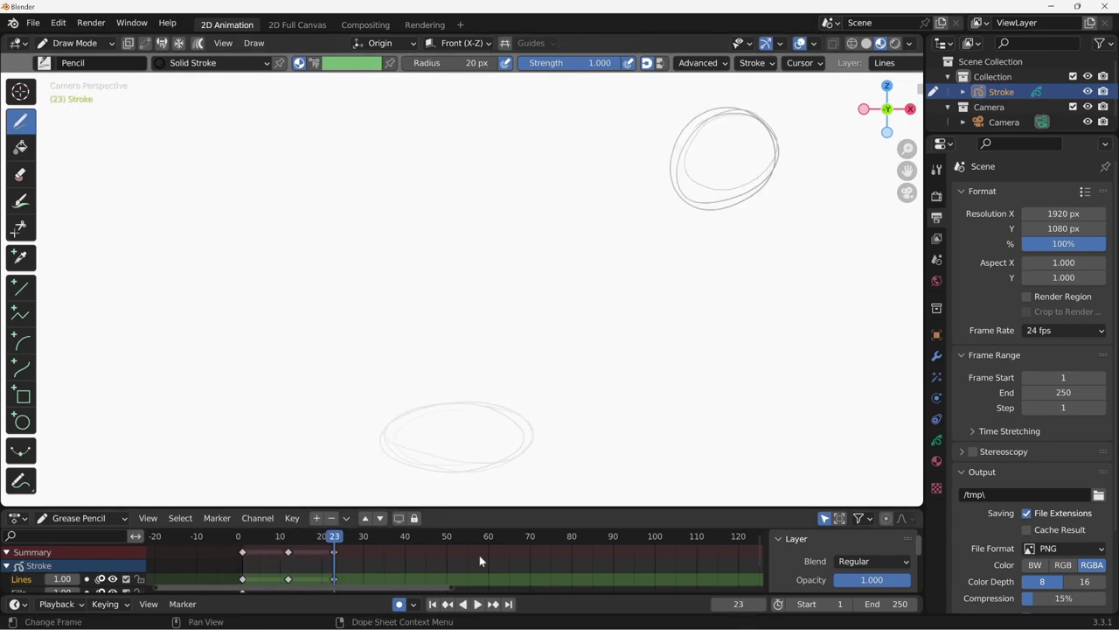
click(888, 603)
text(24)
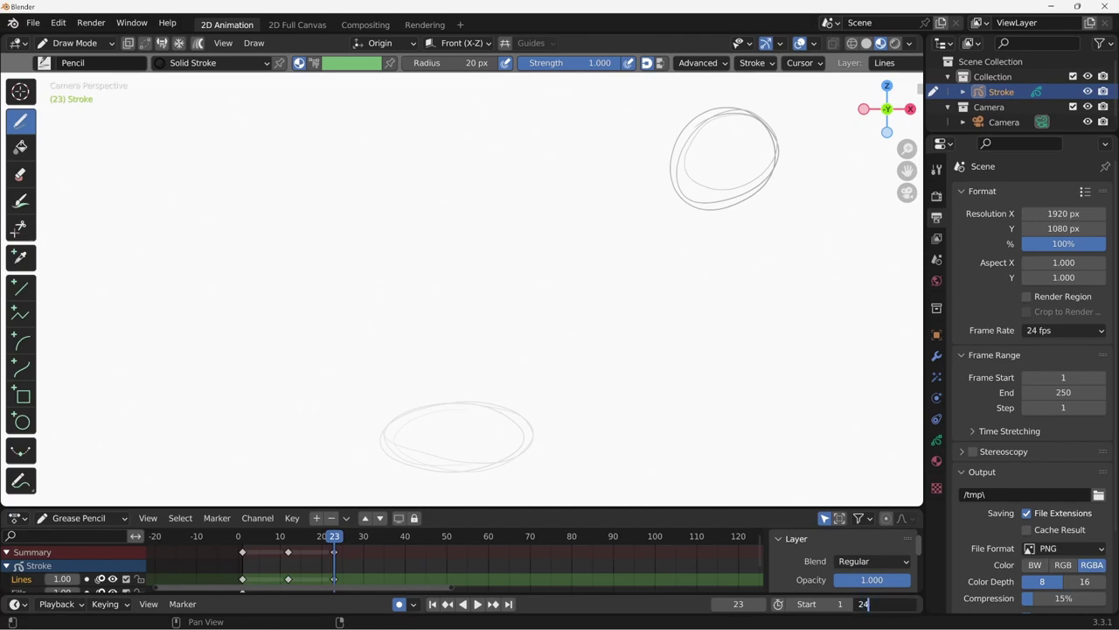
key(Return)
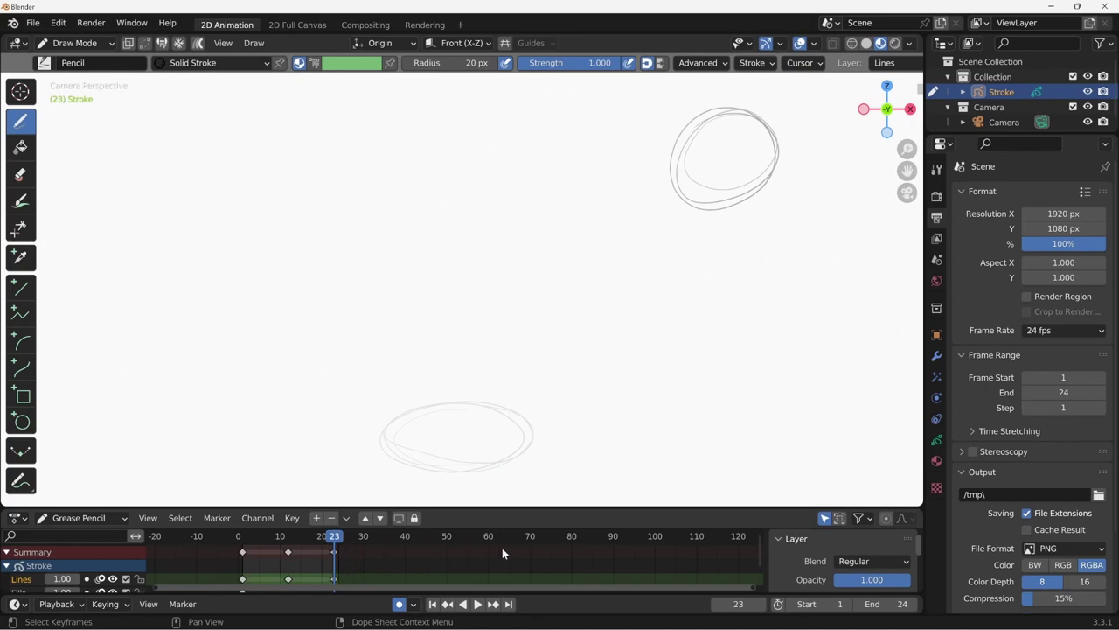
click(478, 604)
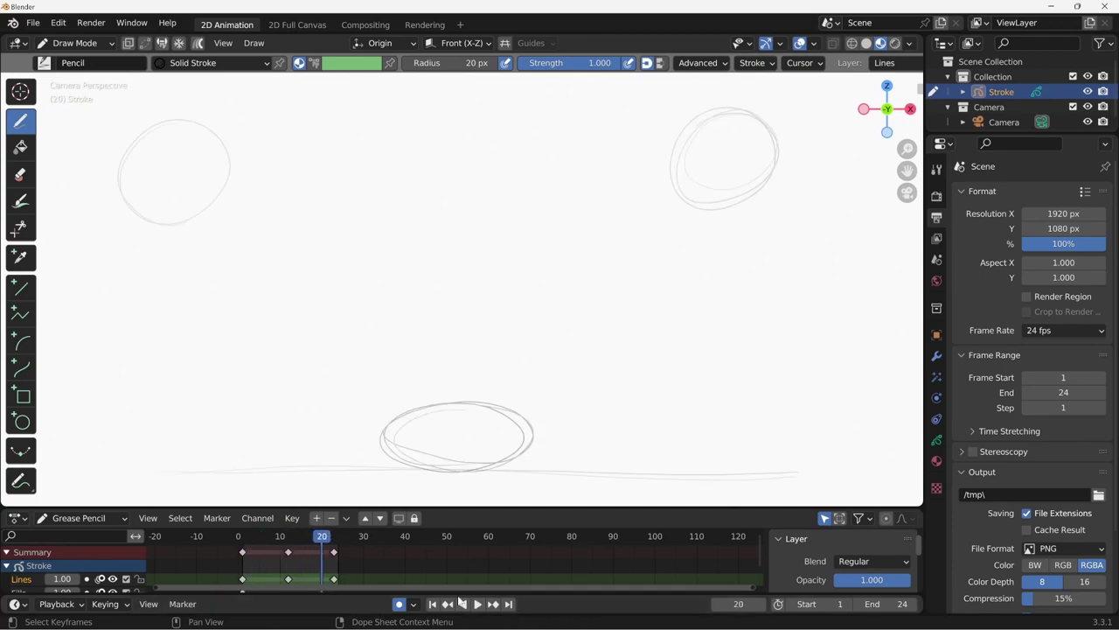
Step: Draw the ball stretching upward at frame 14 and just before landing at frame 10
drag(323, 537, 265, 549)
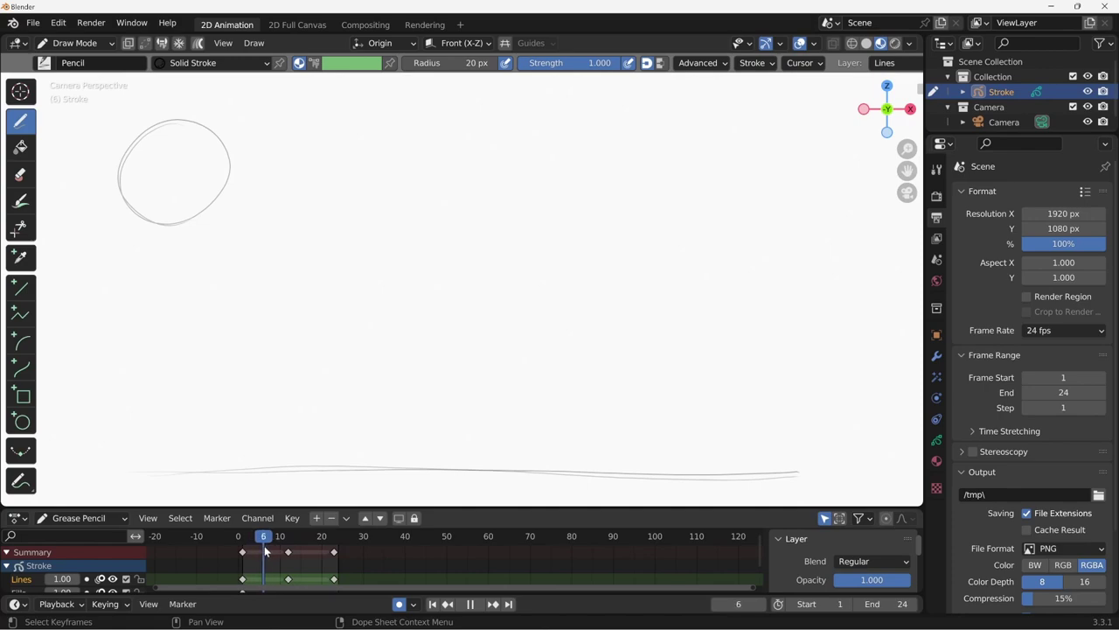
drag(265, 549, 288, 545)
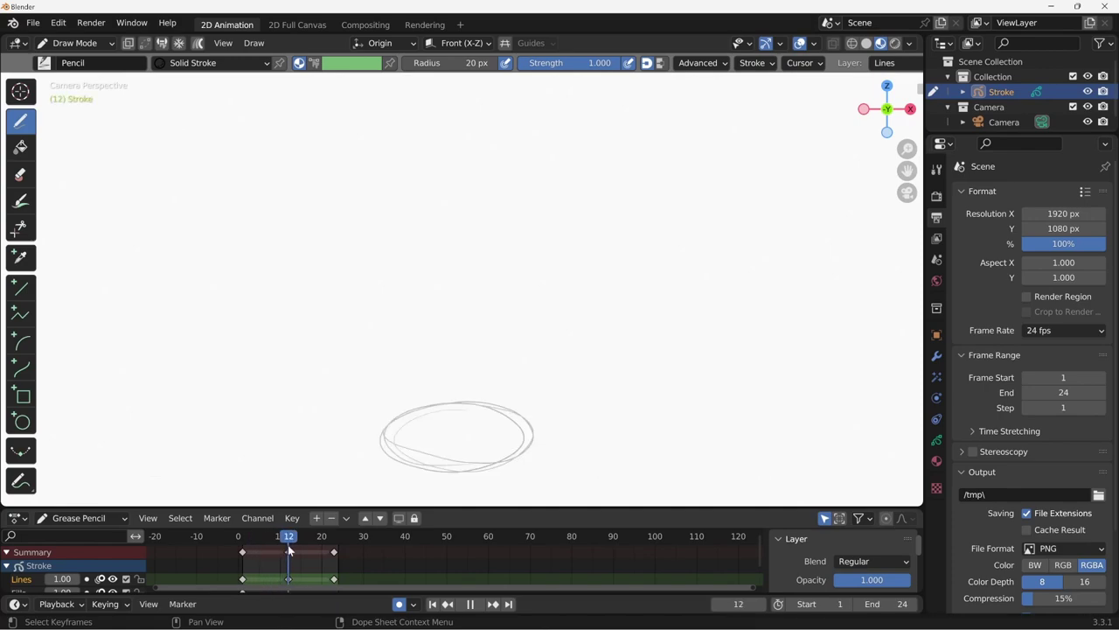
key(Escape)
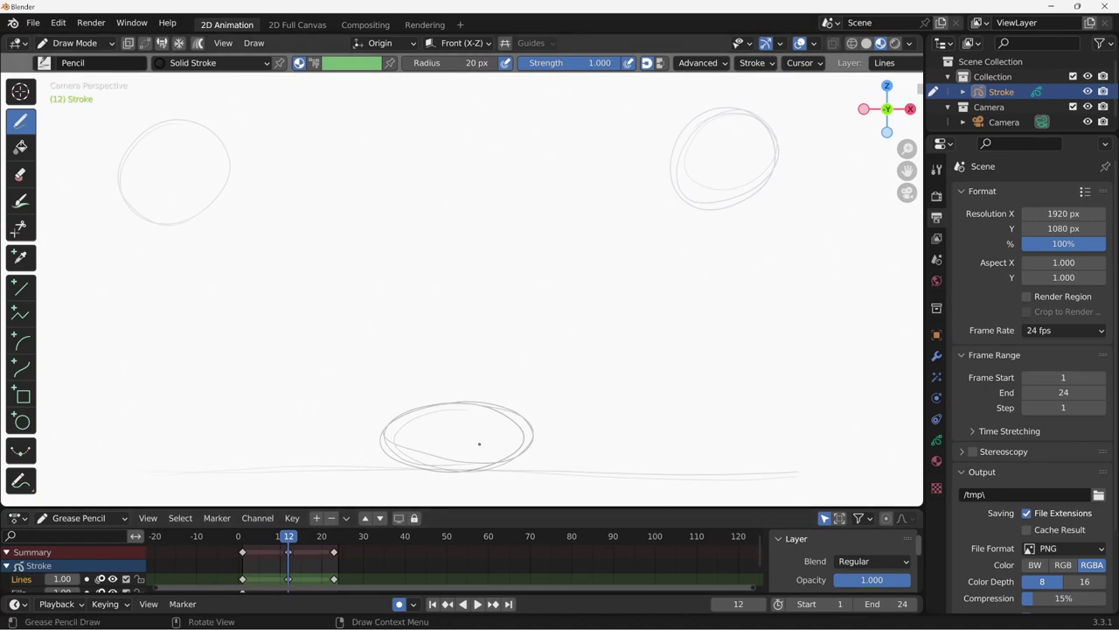
key(Right)
key(Right)
mouse_move(523, 374)
mouse_down()
mouse_move(429, 428)
mouse_move(533, 411)
mouse_up()
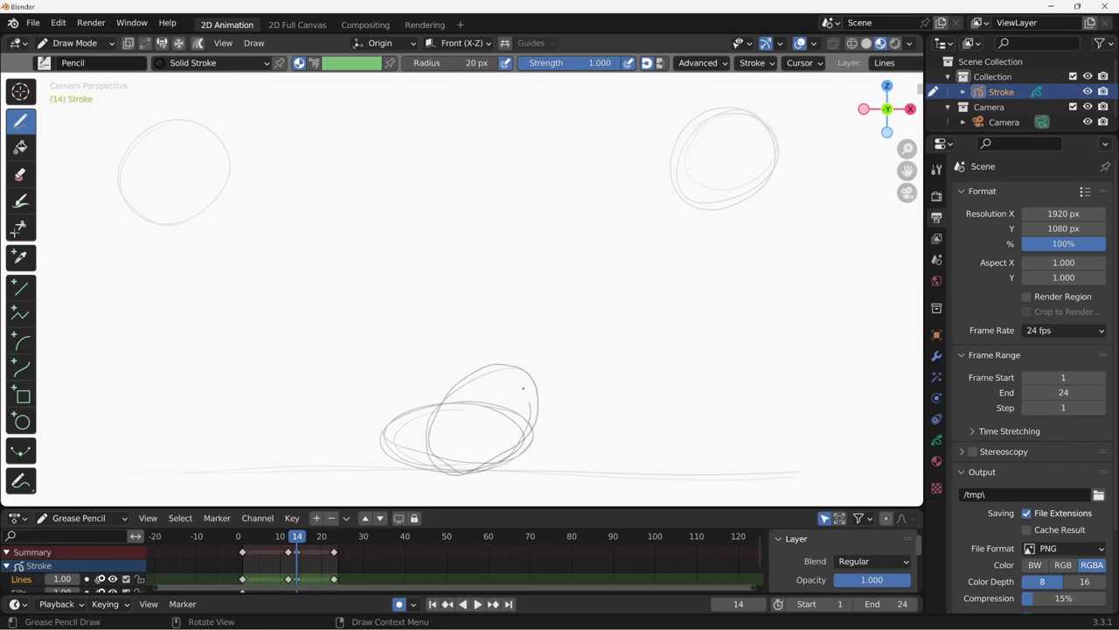
key(Left)
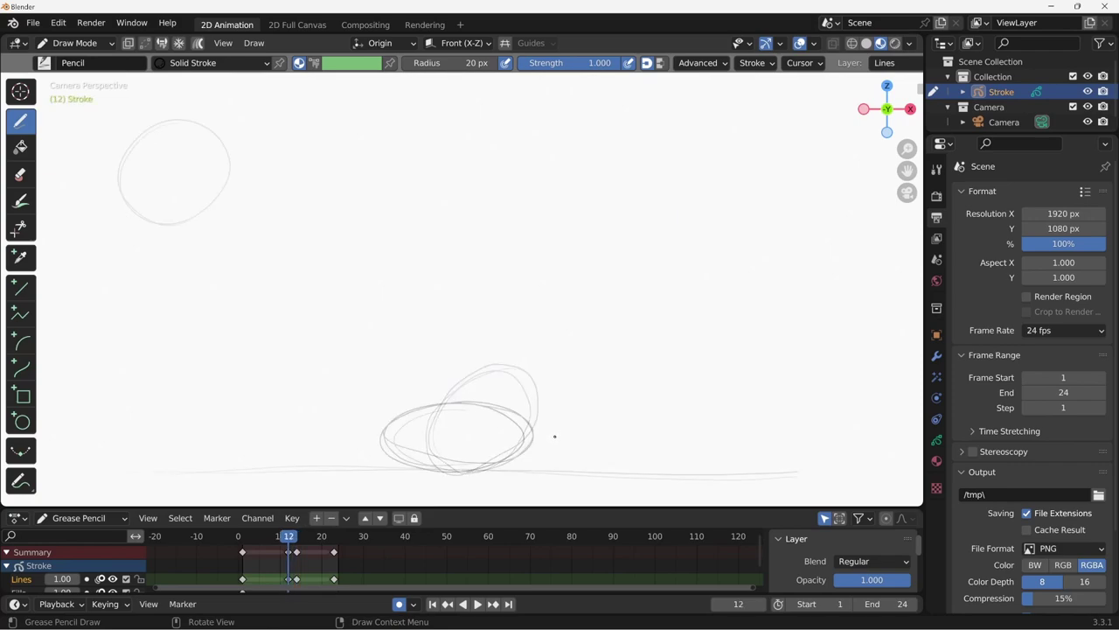
key(Left)
key(Left)
key(Left)
drag(437, 373, 385, 371)
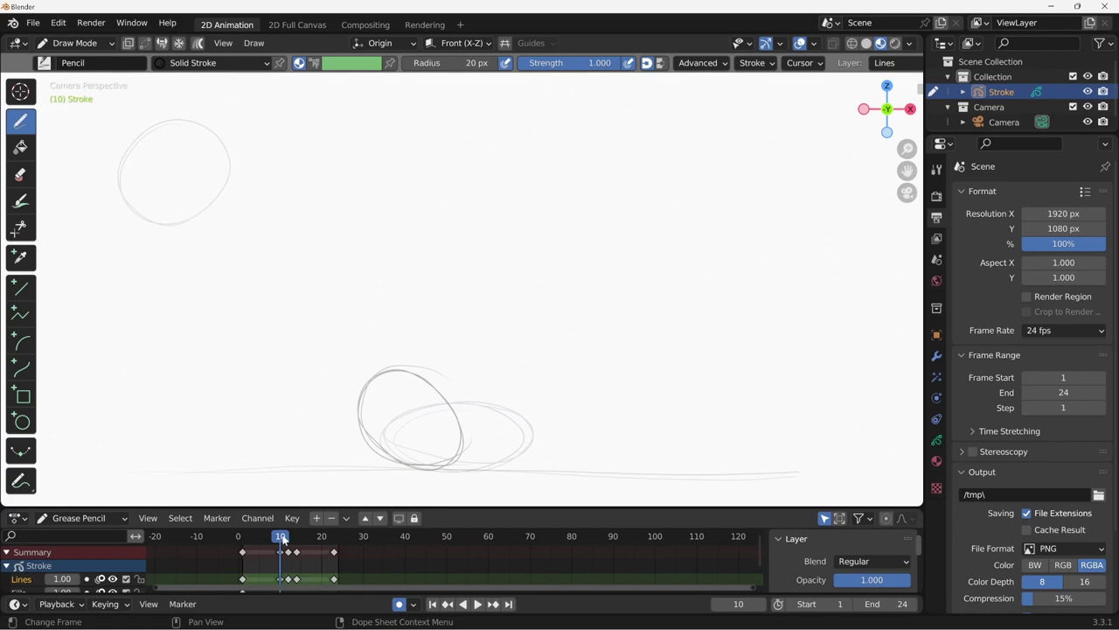
Step: Draw the ball falling midway at frame 6 and rising midway at frame 19
key(shift+ctrl+space)
key(space)
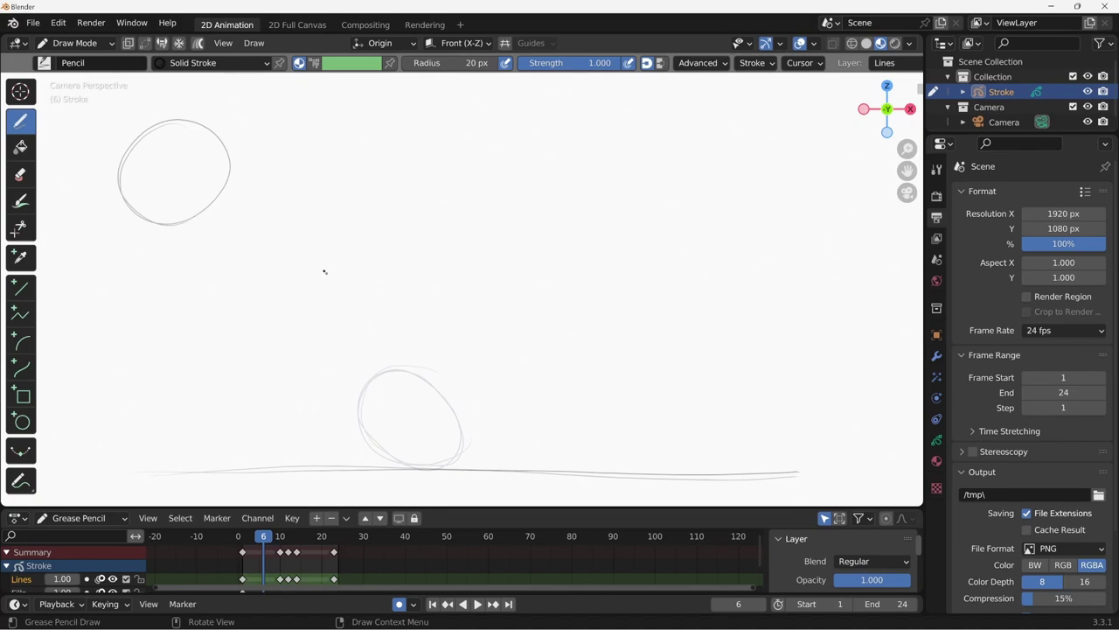
drag(293, 273, 341, 271)
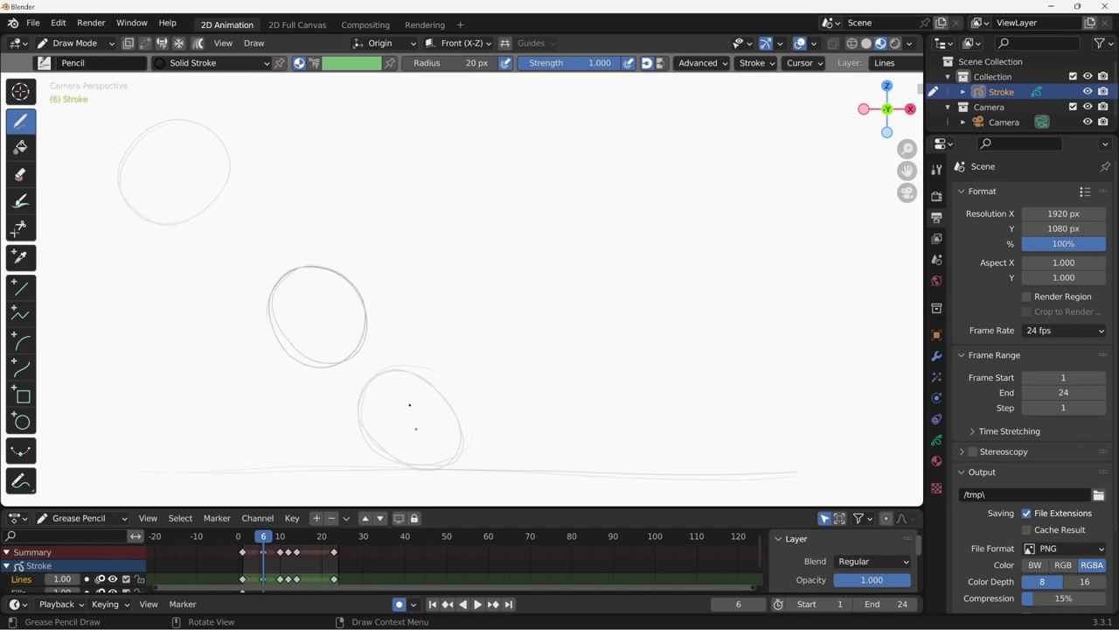
drag(313, 536, 317, 537)
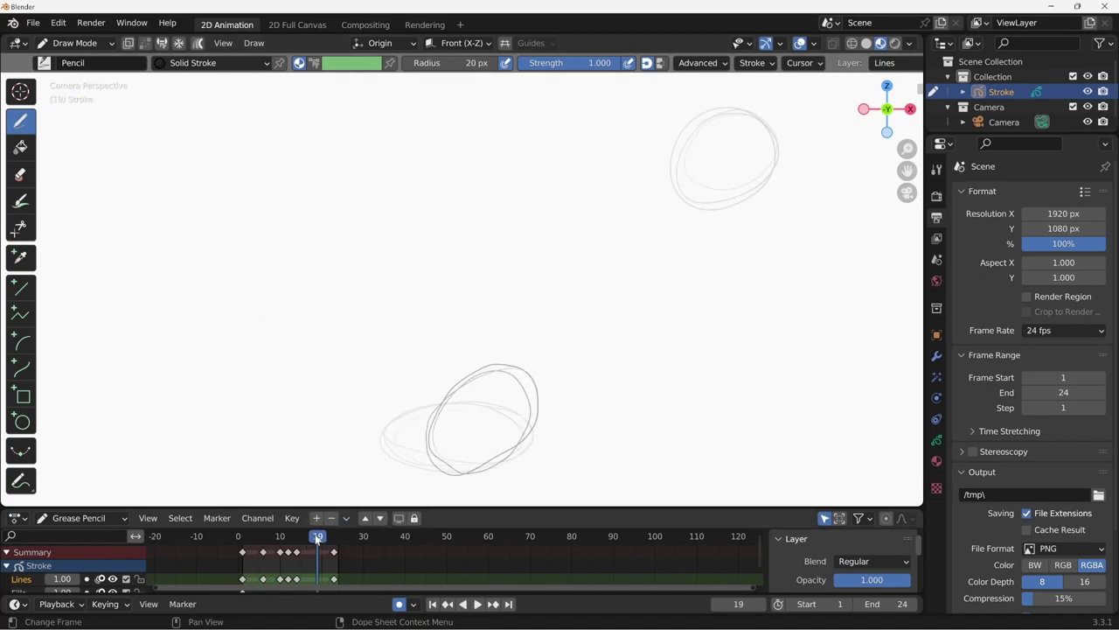
drag(584, 271, 553, 335)
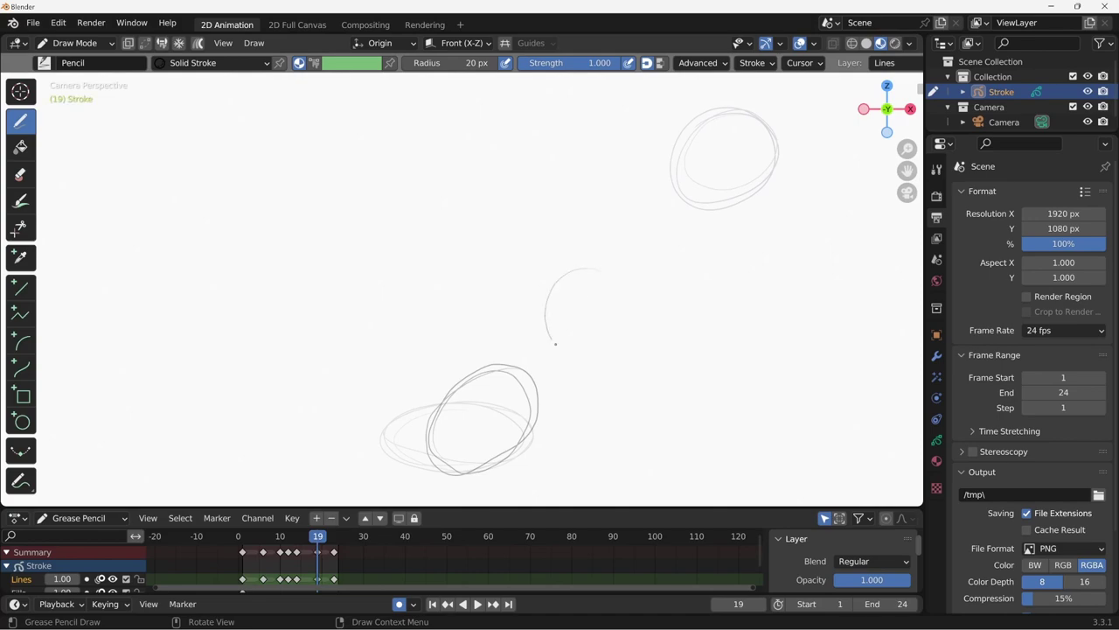
Step: Draw the ball's circle at frame 16, then jump to frame 21 and play the loop
click(251, 537)
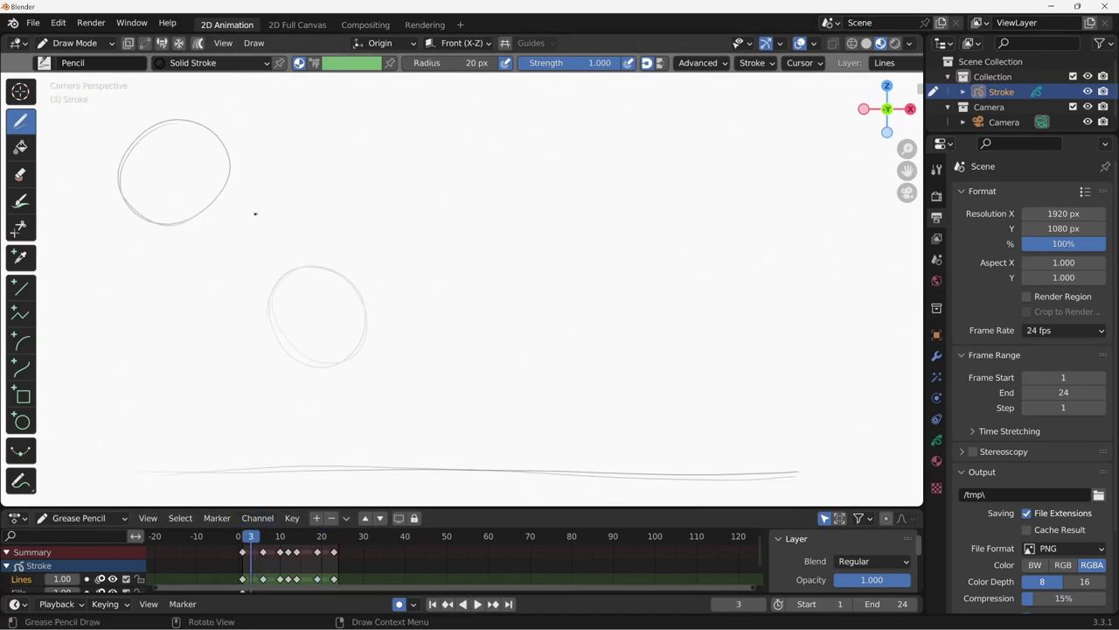
key(Right)
key(Right)
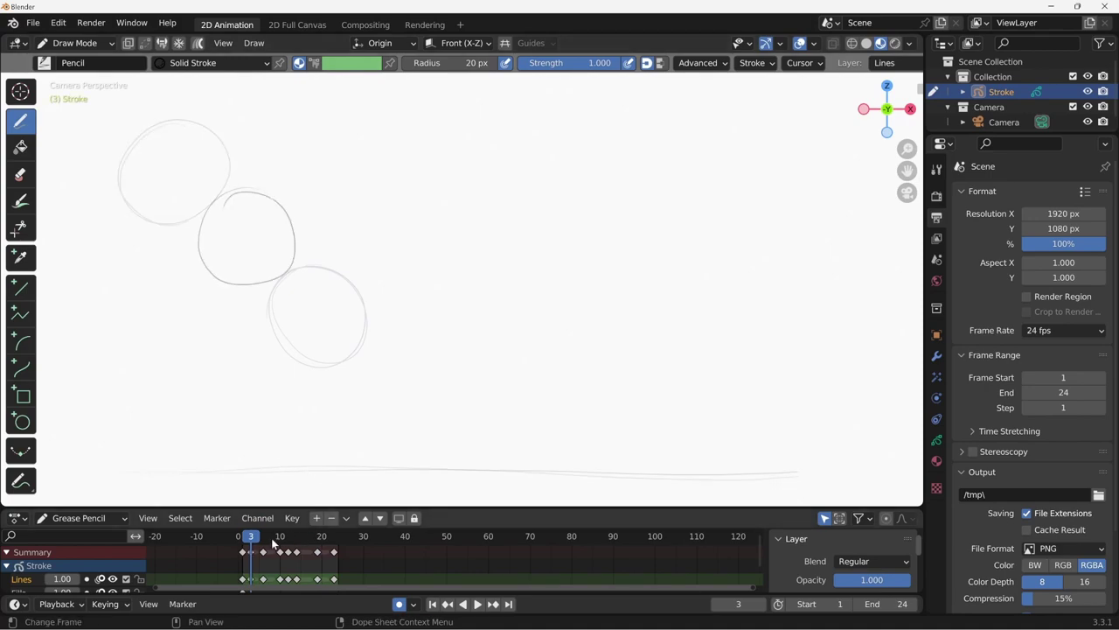
key(Right)
key(Right)
key(Right)
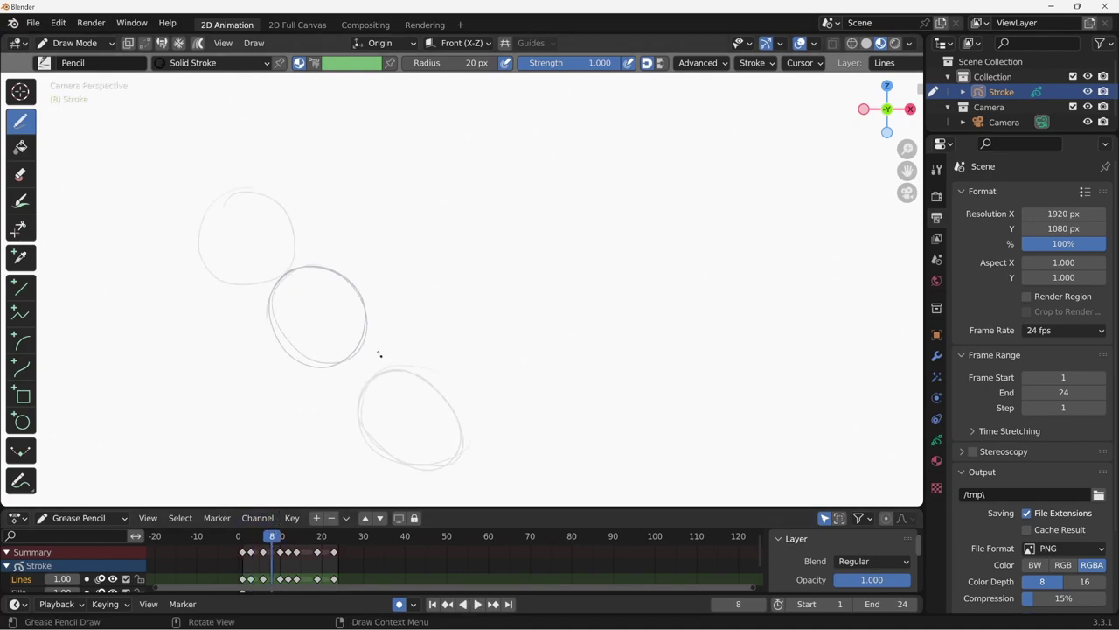
key(space)
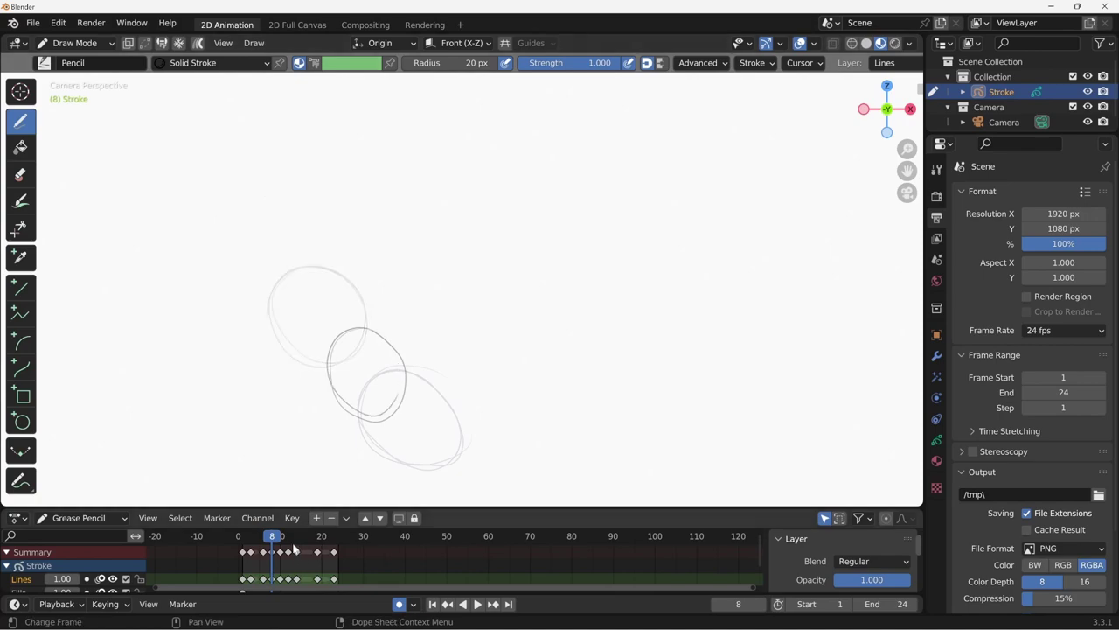
key(space)
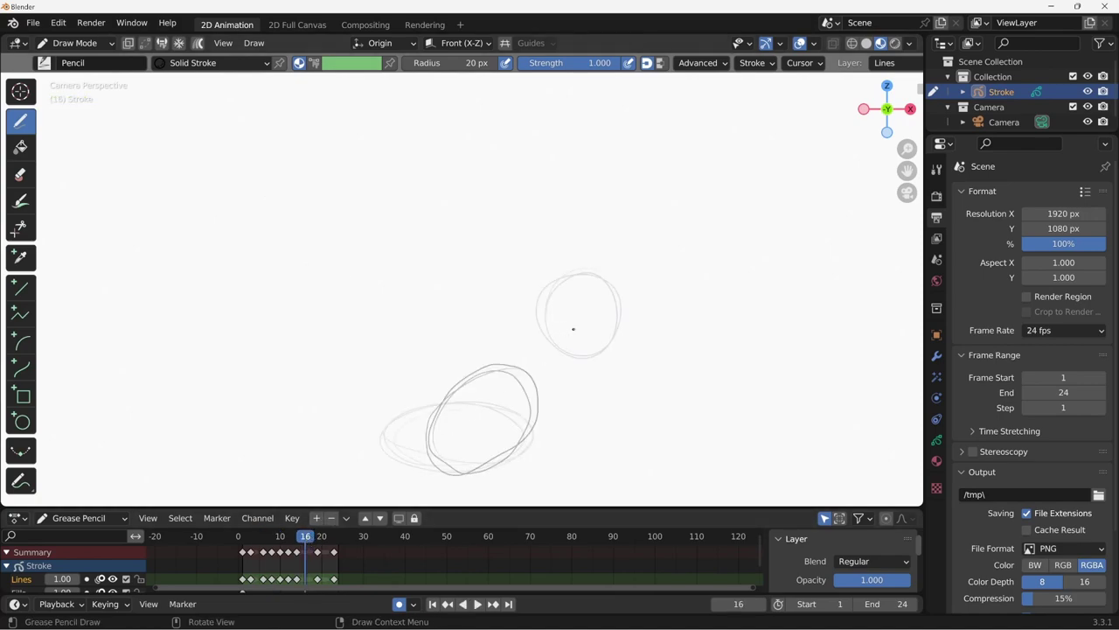
drag(563, 401, 553, 403)
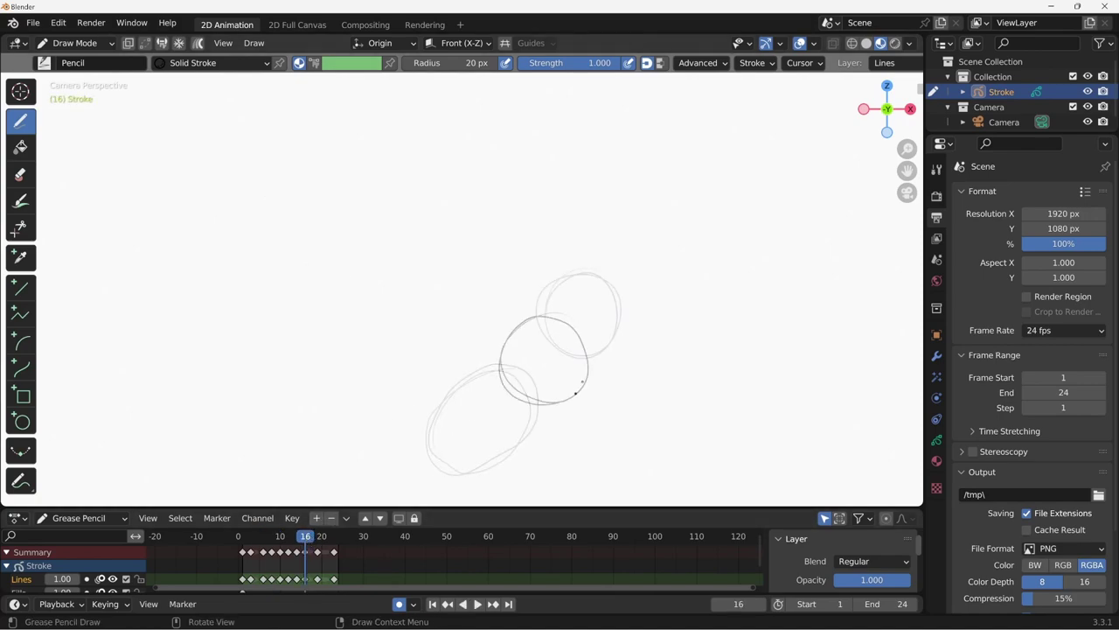
click(325, 541)
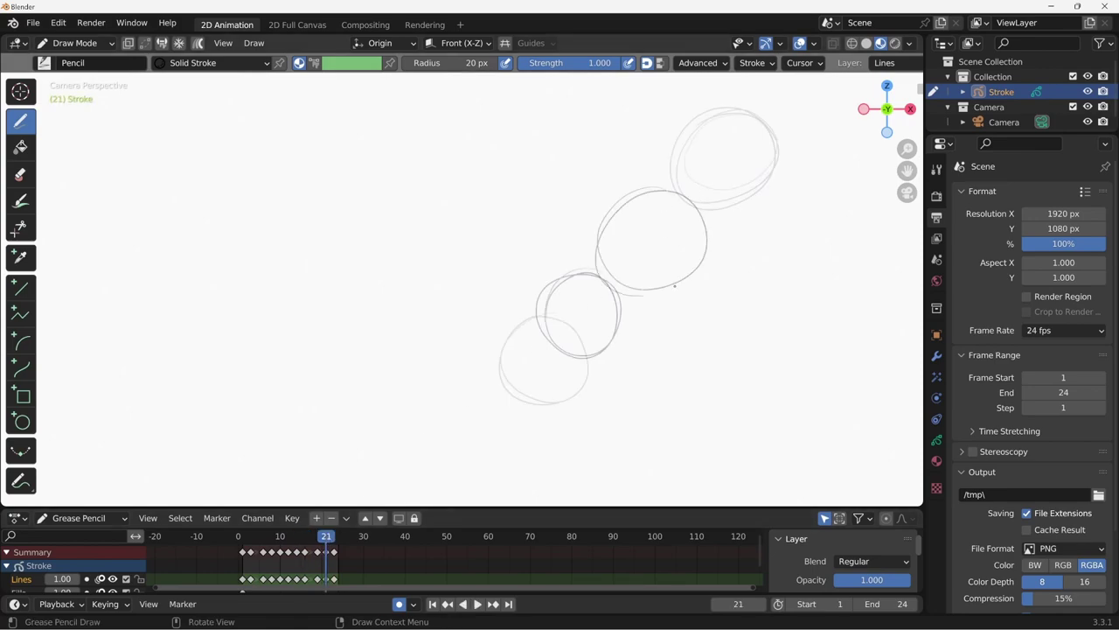
click(477, 604)
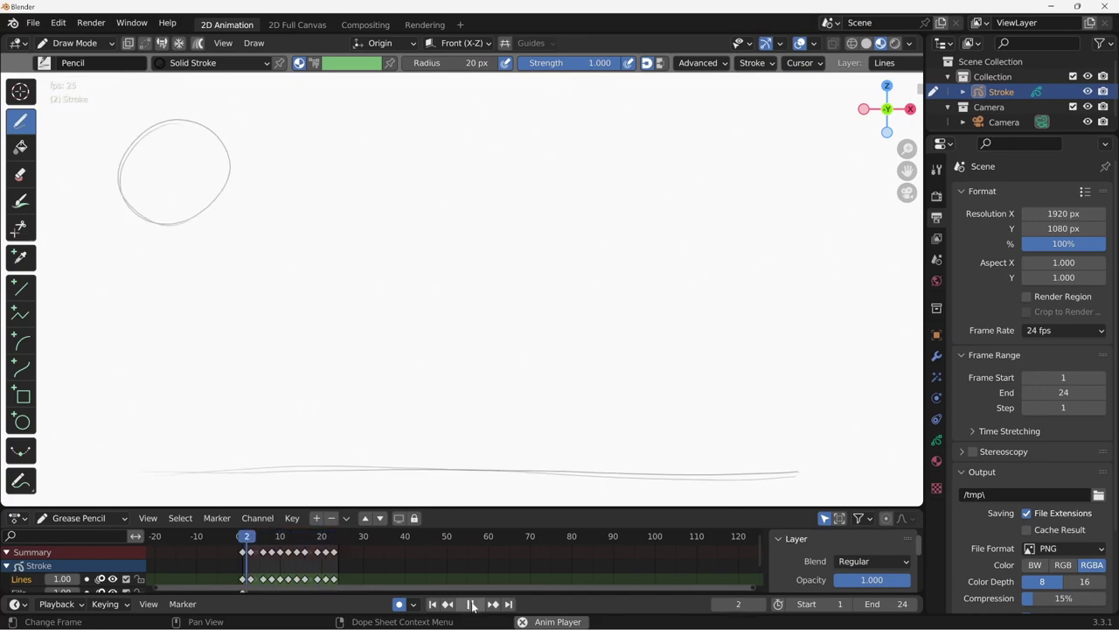
Step: Stop and replay the bounce, step through the ball drawings from frame 1, and enter Edit Mode
click(472, 603)
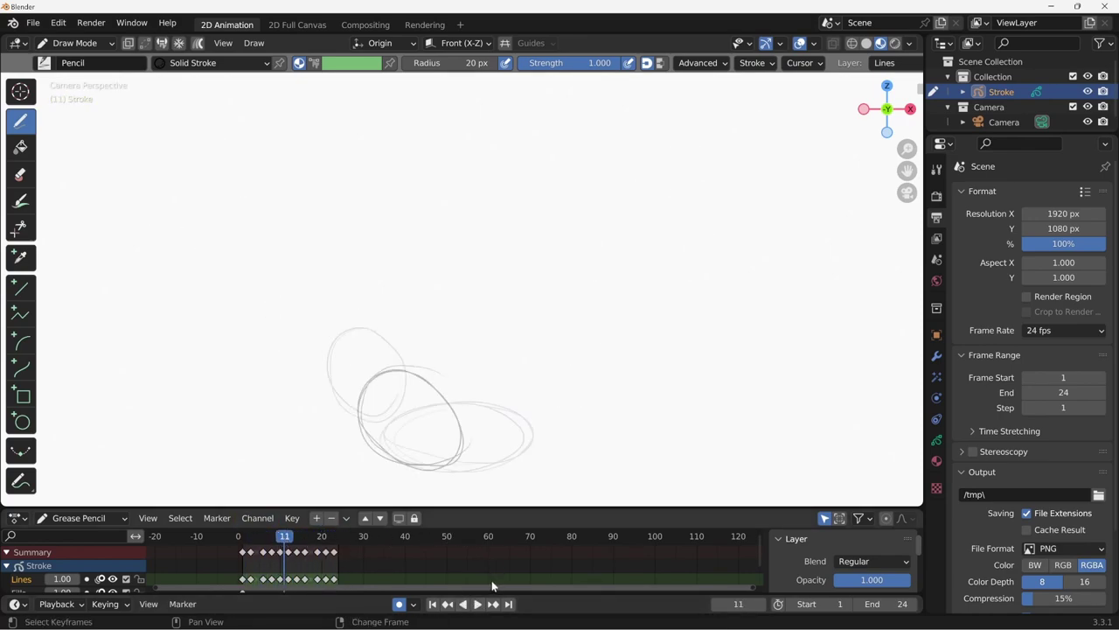
key(space)
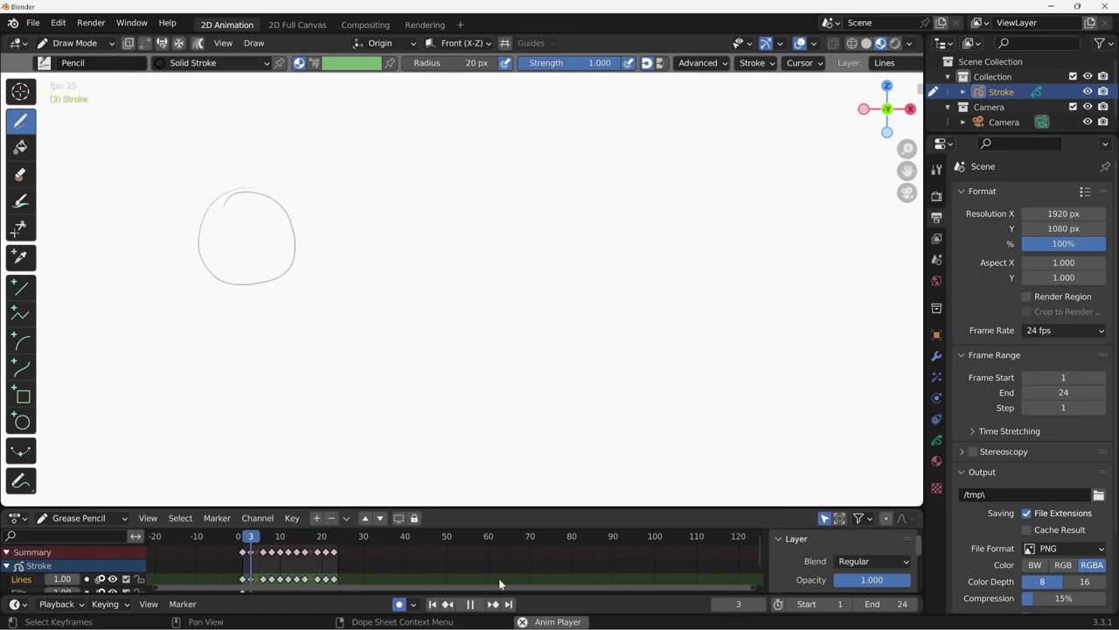
key(space)
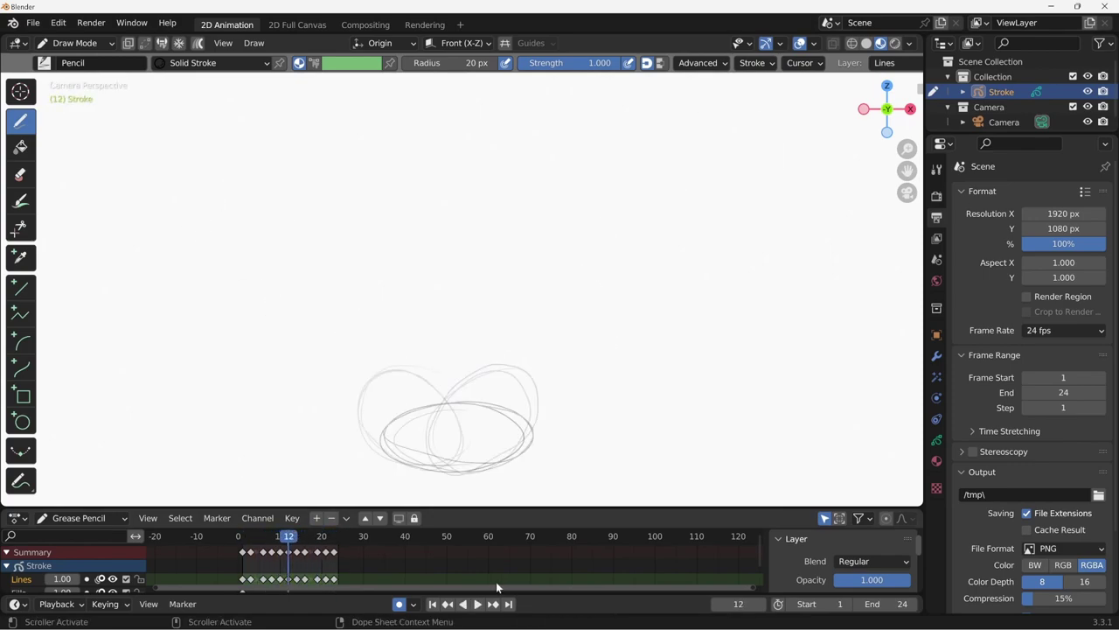
key(space)
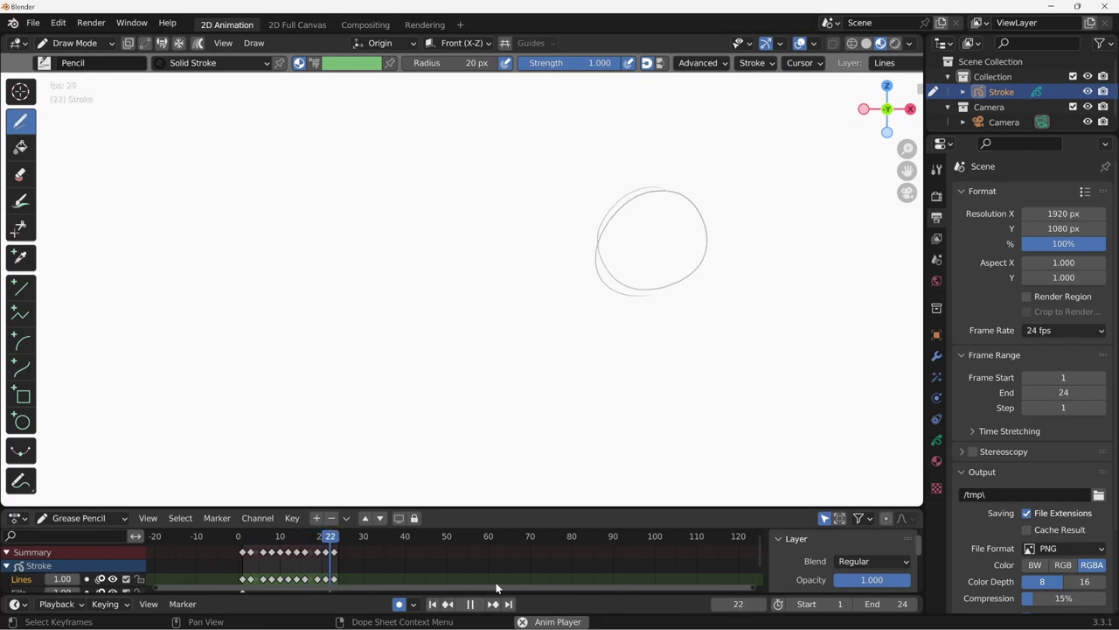
key(Escape)
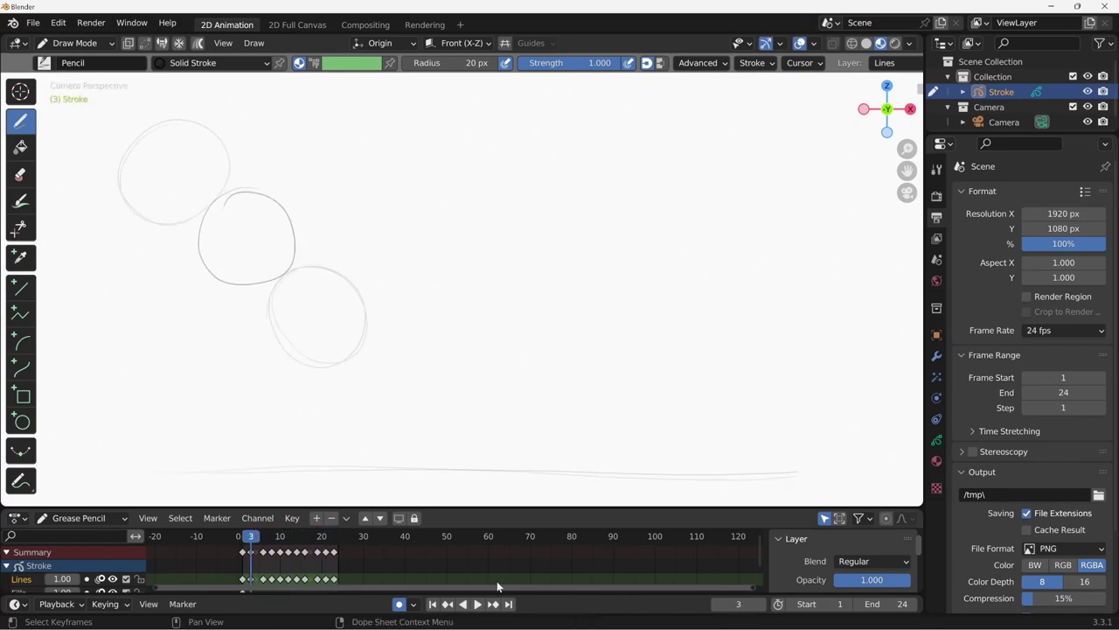
key(Up)
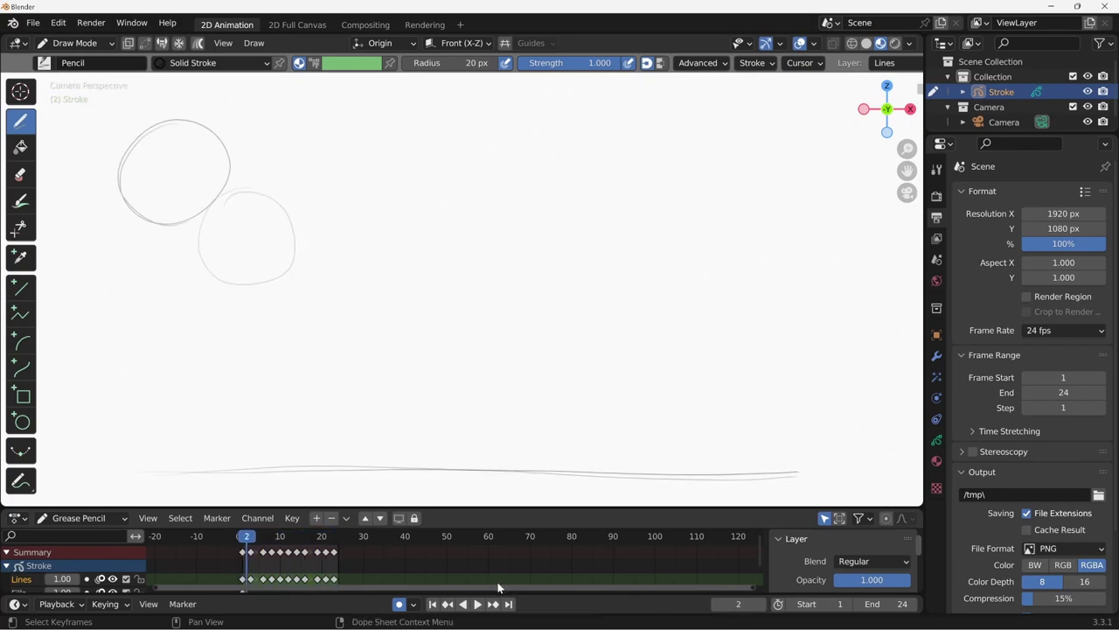
key(Up)
key(Up)
key(Left)
key(Left)
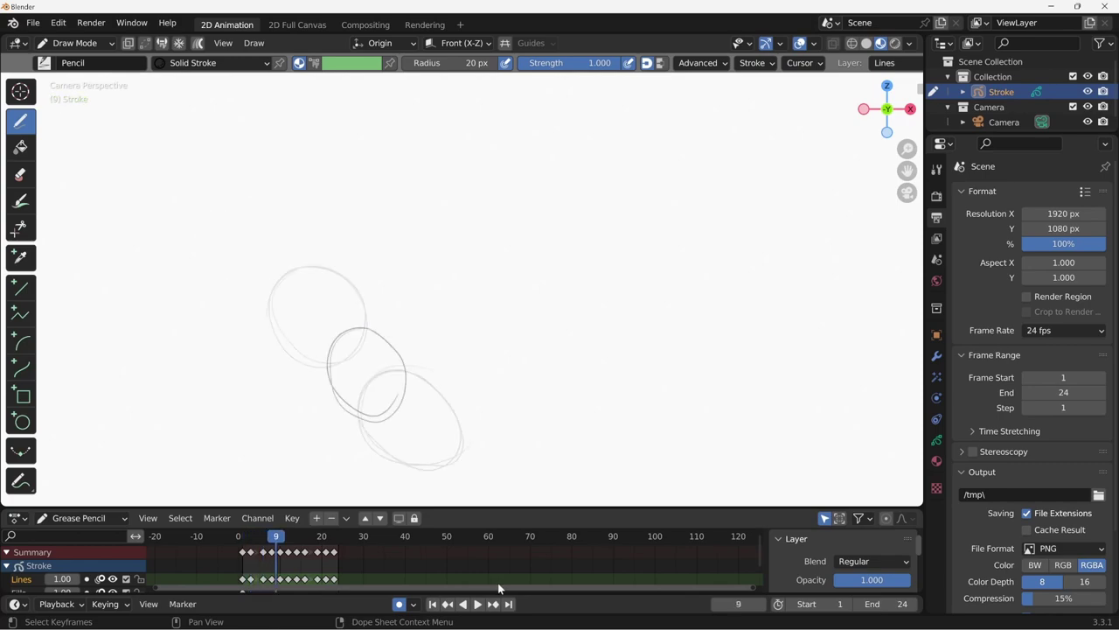
key(Left)
key(Left)
key(Left)
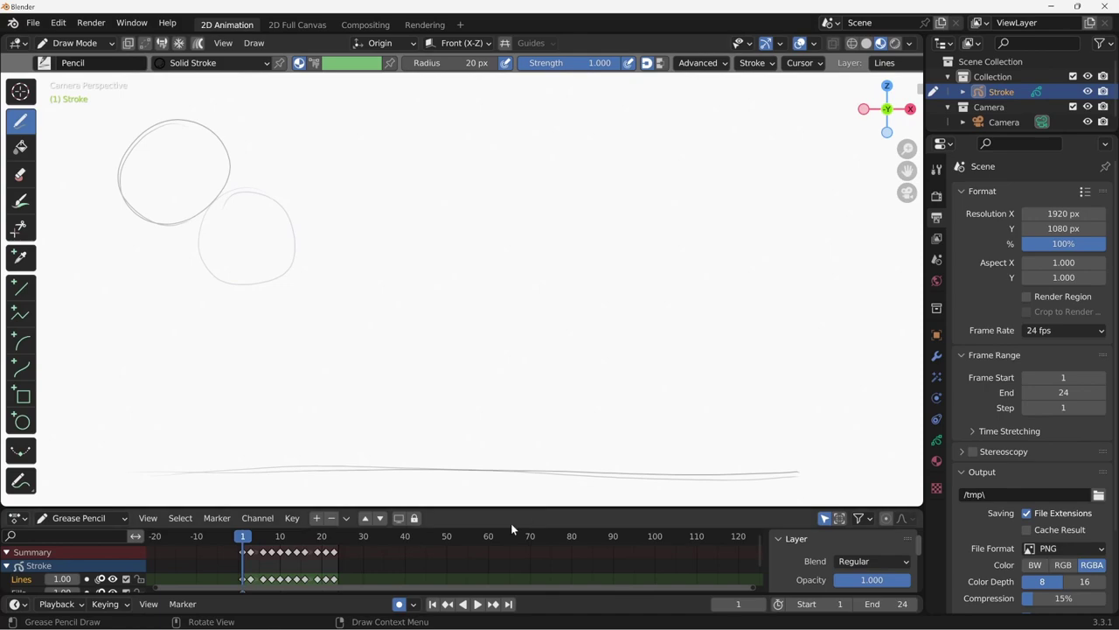
key(Tab)
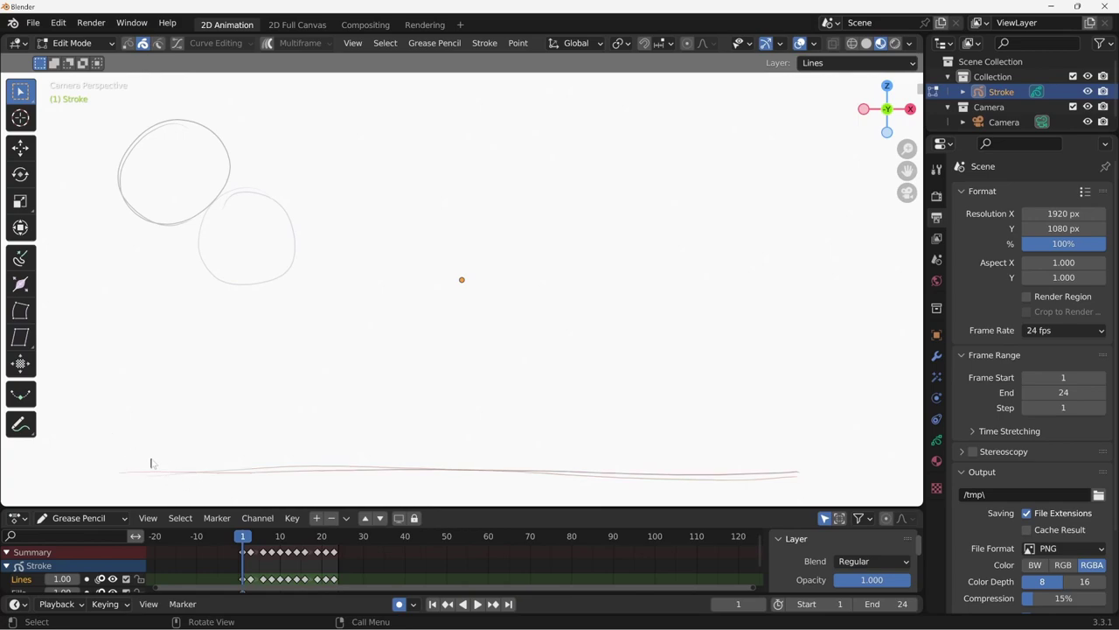
Step: Box-select the ground stroke on frame 1 and move on to the frame 3 drawing
drag(101, 431, 805, 478)
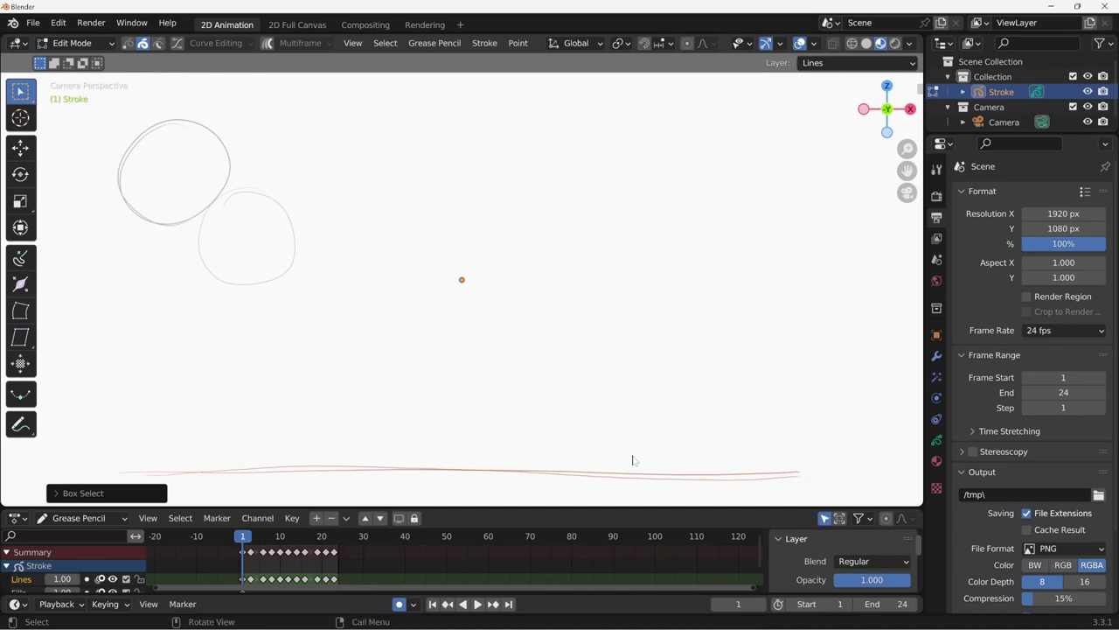
key(Up)
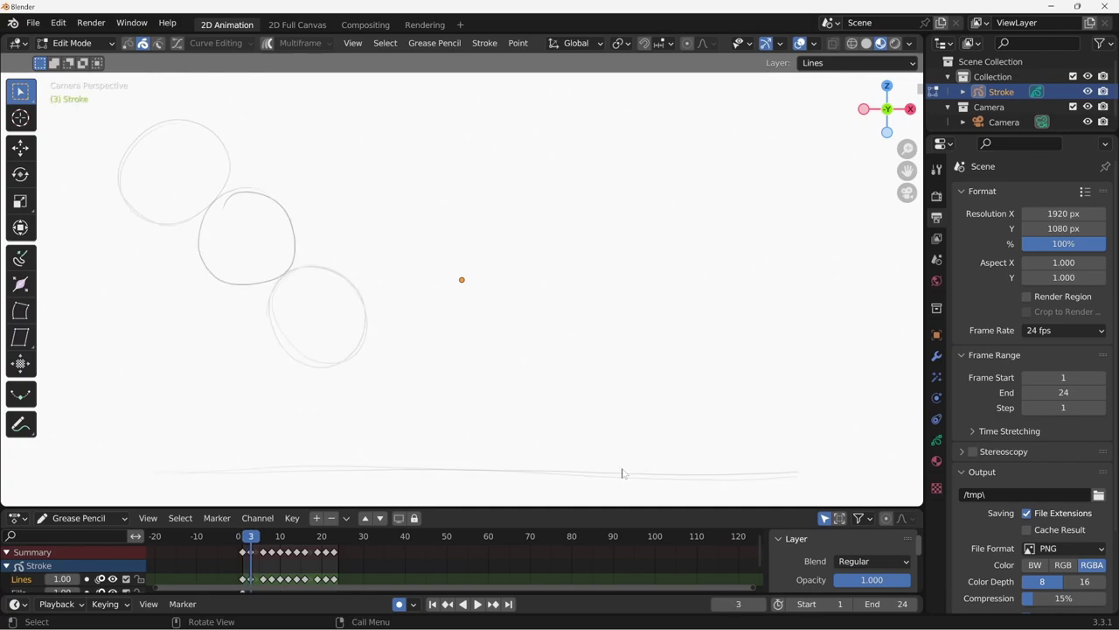
Step: Return to the frame 3 drawing and paste the ground line onto frames 3, 6 and 8
key(Up)
key(Up)
key(Up)
key(Right)
key(Right)
key(Left)
key(Left)
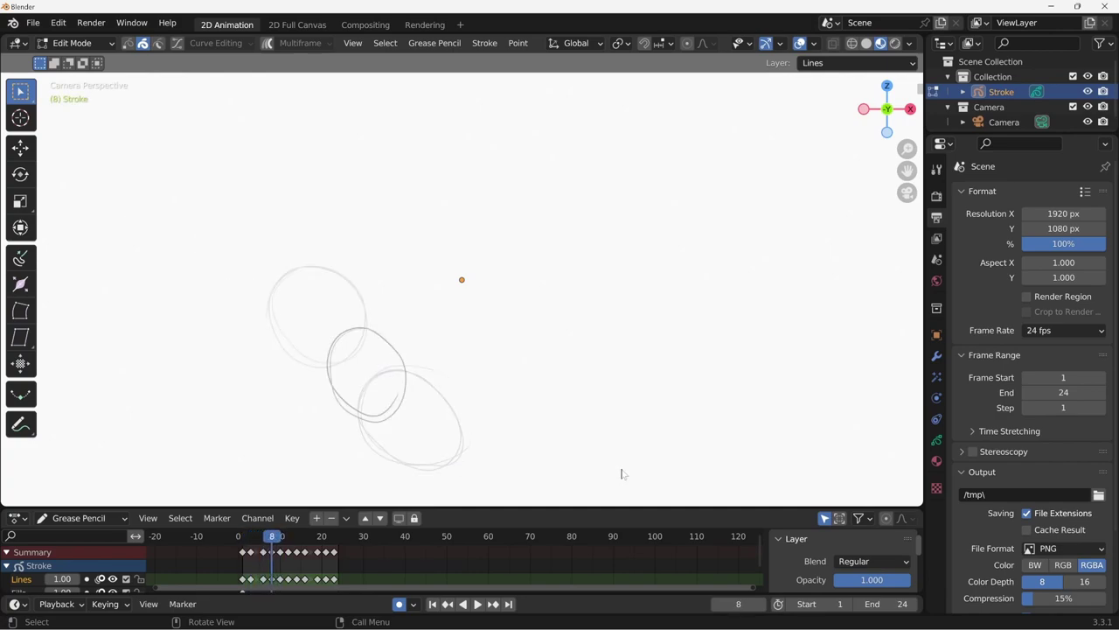
key(Left)
key(Left)
key(Left)
key(Right)
key(Right)
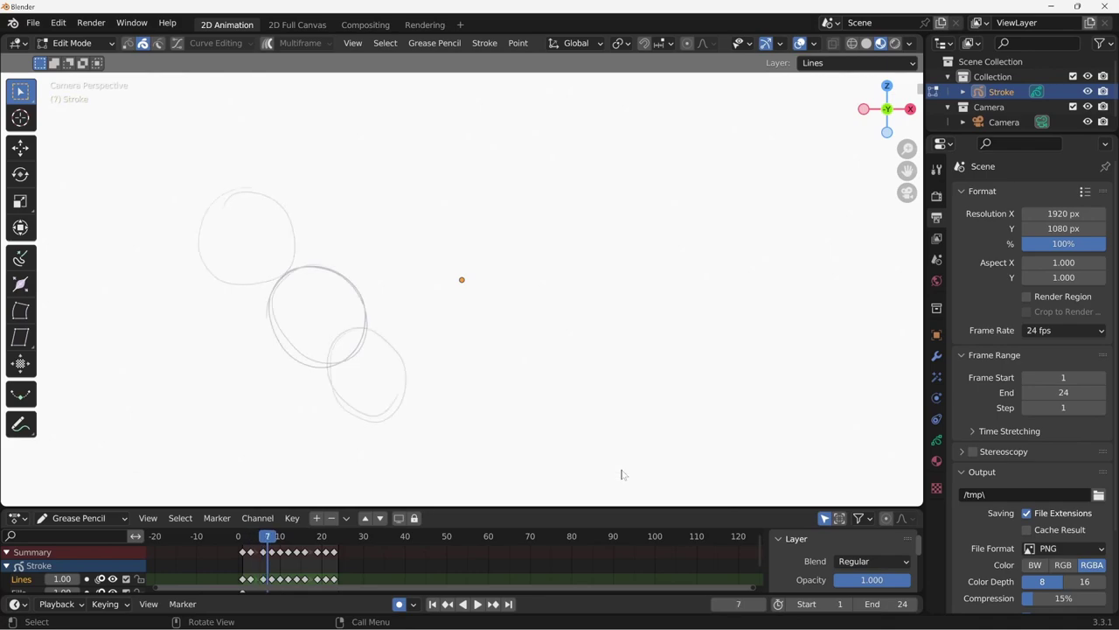
key(Left)
key(Left)
key(Left)
key(Right)
key(Right)
key(Right)
key(Left)
key(Left)
key(Left)
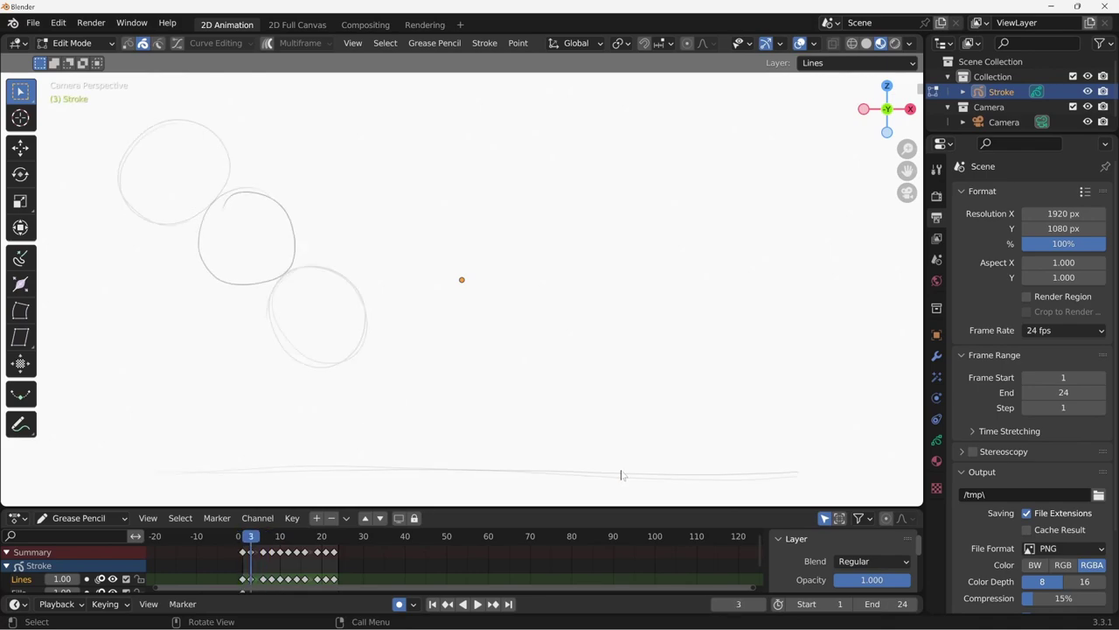
key(ctrl+v)
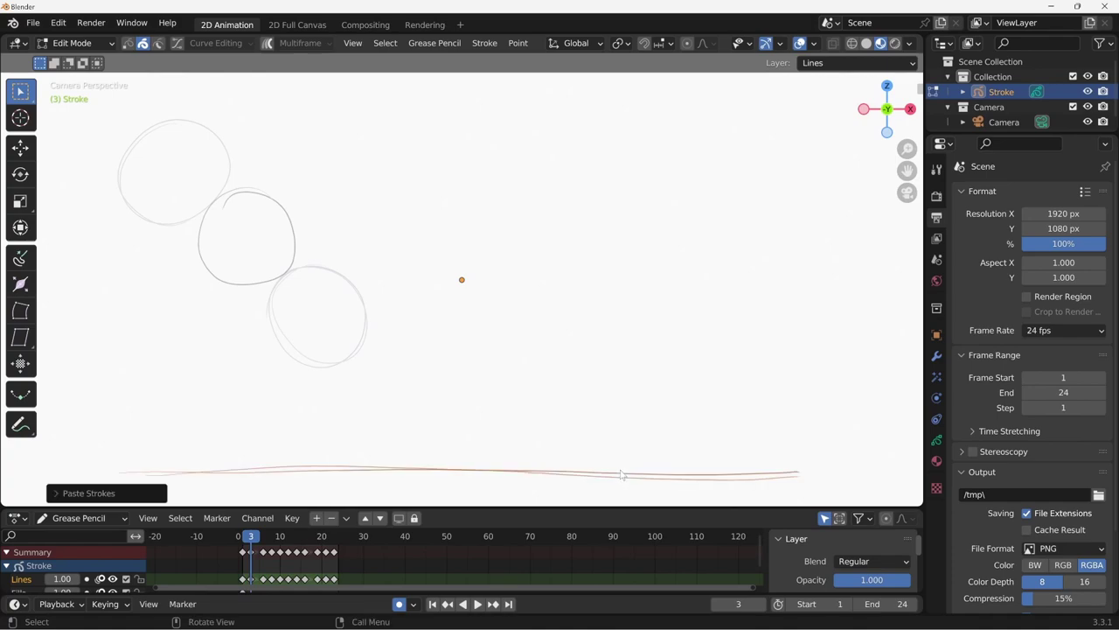
key(Right)
key(Right)
key(Right)
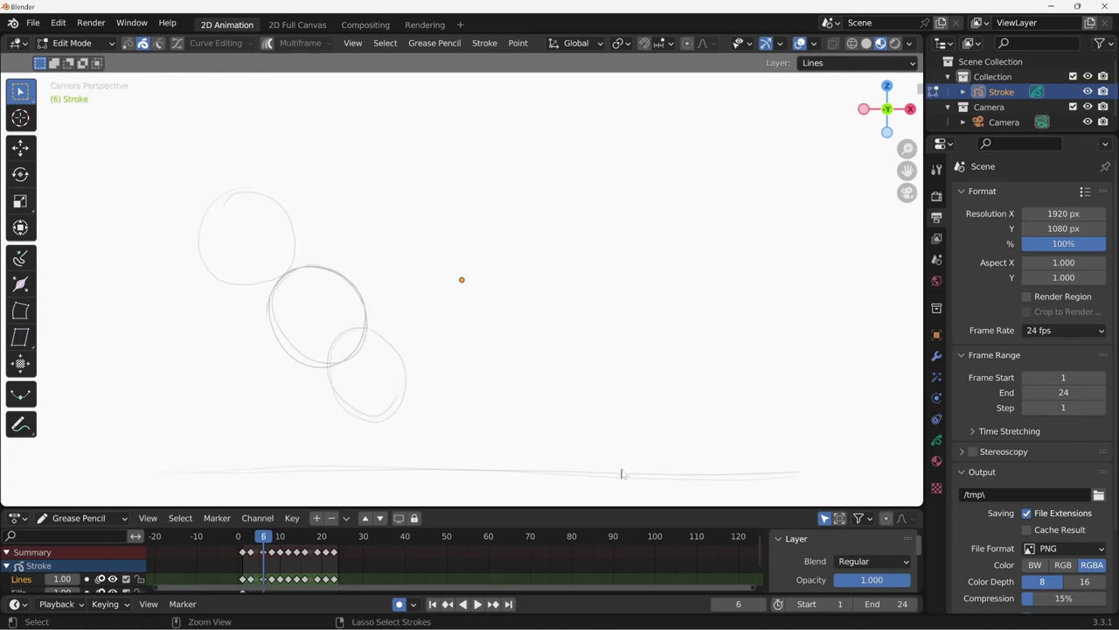
key(ctrl+v)
key(Right)
key(Right)
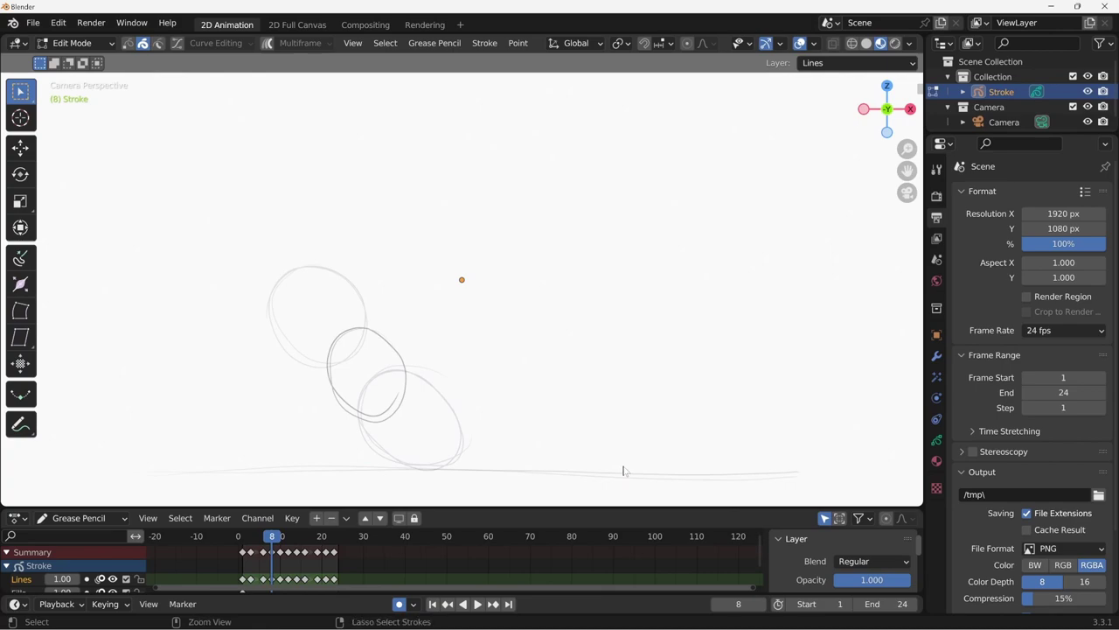
key(ctrl+v)
Step: Paste the ground line onto each following drawing, frames 10 through 23
key(Right)
key(Right)
key(ctrl+v)
key(Right)
key(Right)
key(ctrl+v)
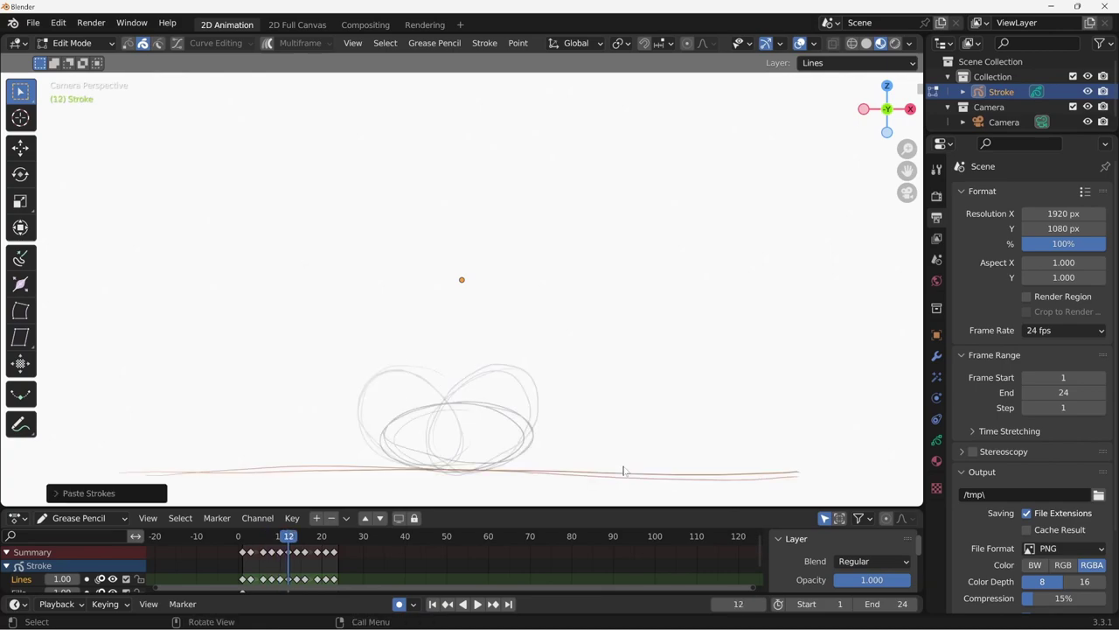
key(Right)
key(Right)
key(ctrl+v)
key(Right)
key(Right)
key(ctrl+v)
key(Right)
key(Right)
key(Right)
key(ctrl+v)
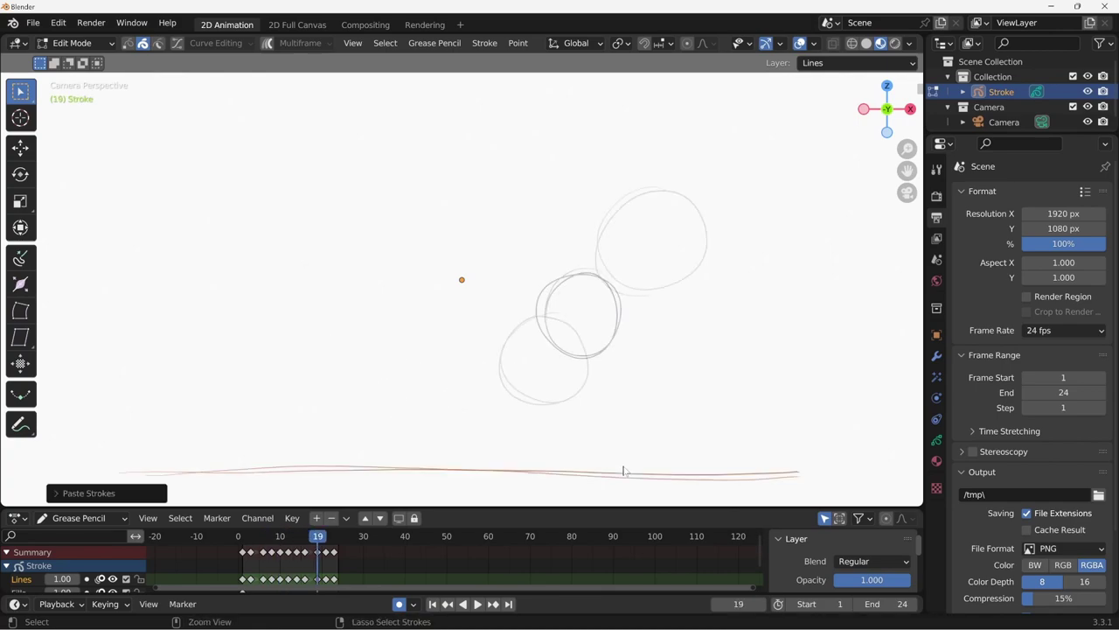
key(Right)
key(Right)
key(ctrl+v)
key(Right)
key(Right)
key(ctrl+v)
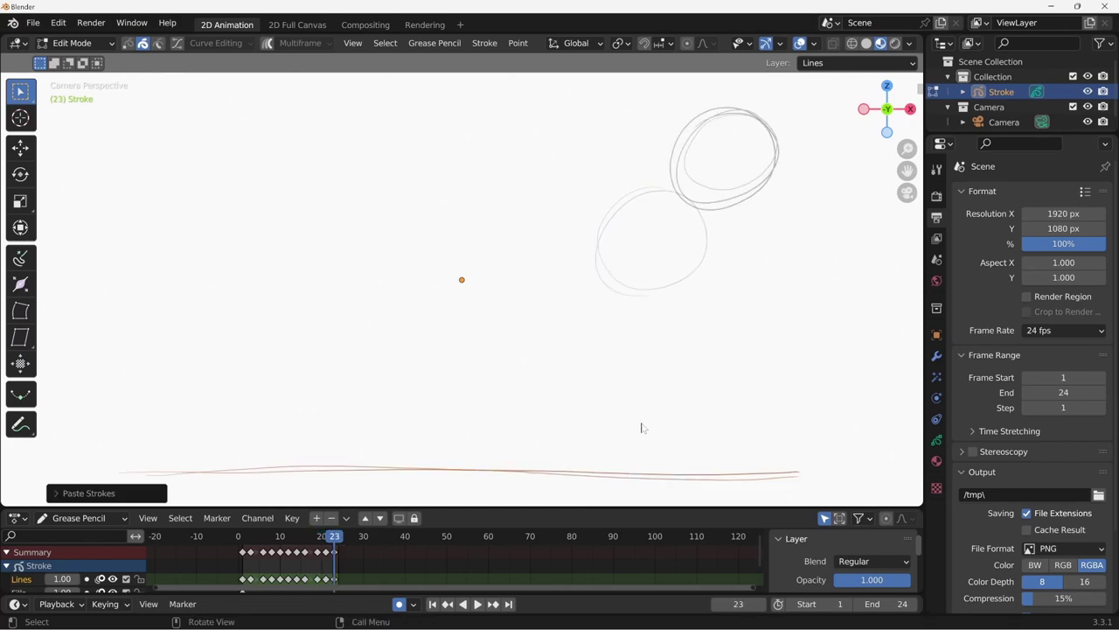
Step: Switch back to Draw Mode and play the 24-frame bounce loop
key(Tab)
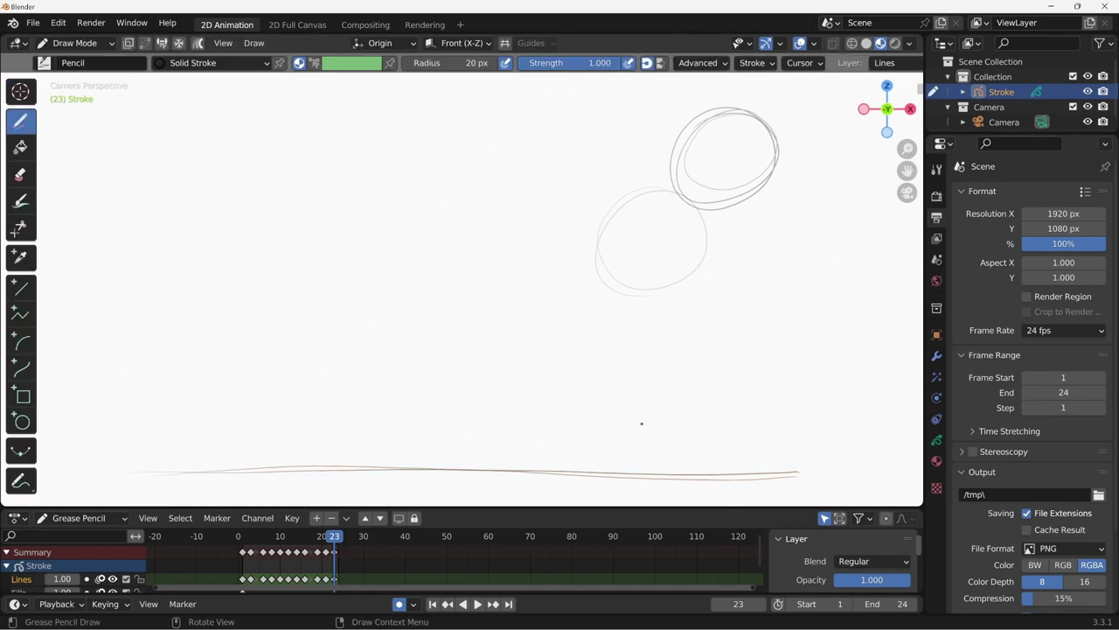
key(space)
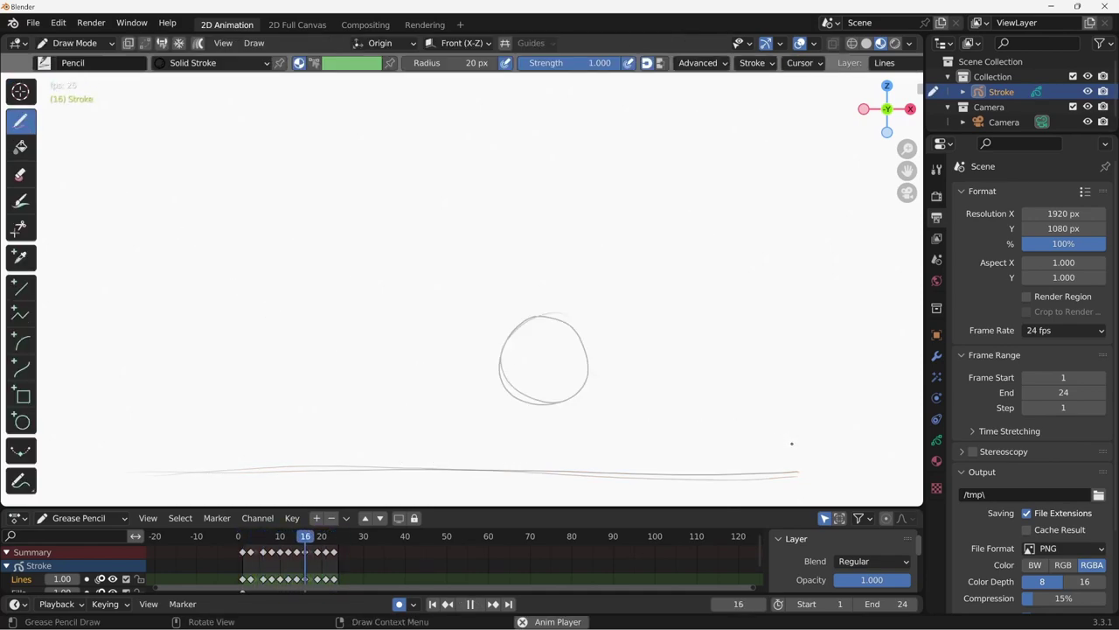